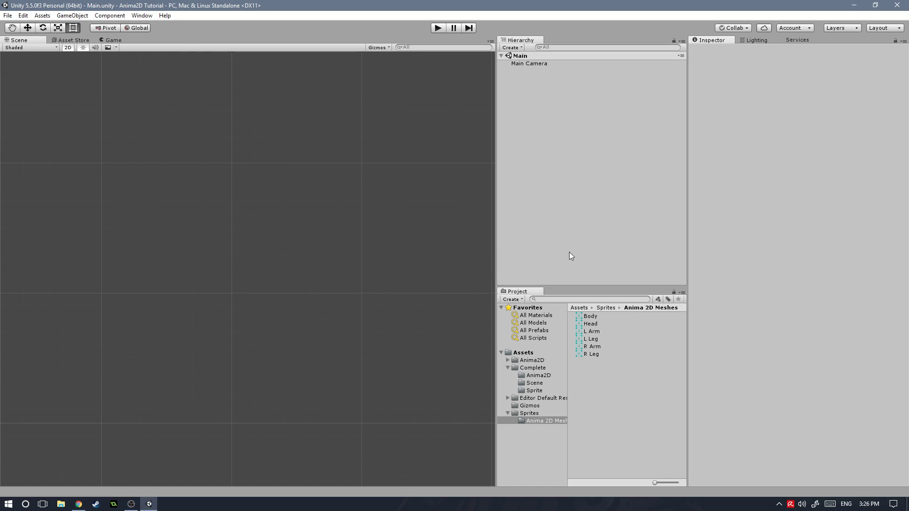
Preview each Anima 2D mesh in turn: Body, Head, L Arm, L Leg, R Arm and R Leg
left_click(590, 318)
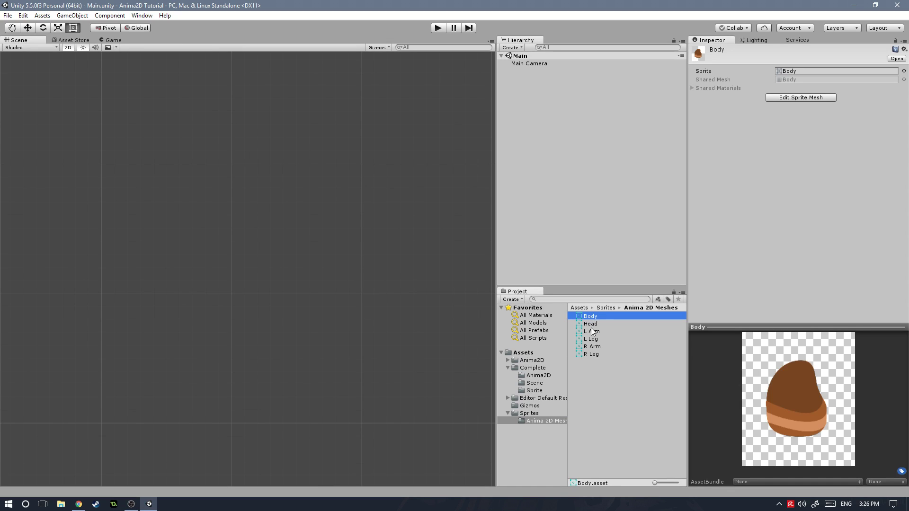
left_click(591, 324)
left_click(592, 334)
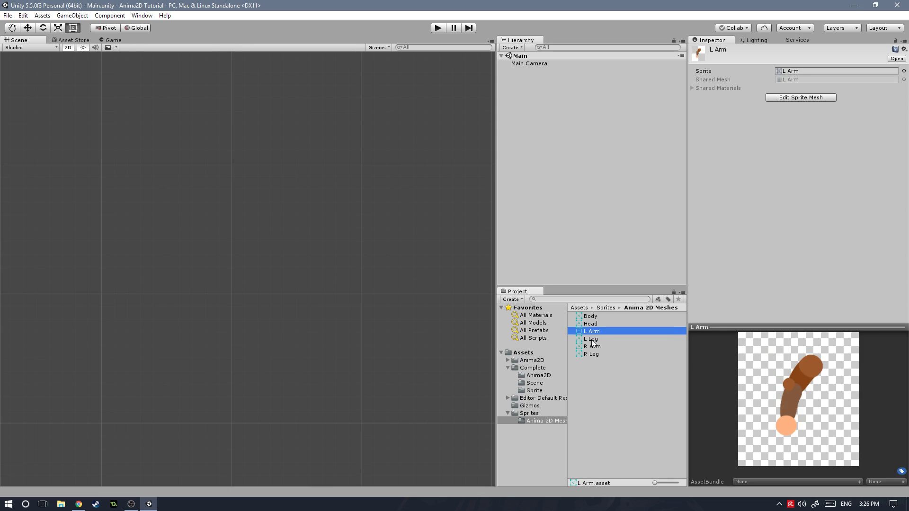
left_click(592, 339)
left_click(592, 347)
left_click(592, 354)
left_click(592, 317)
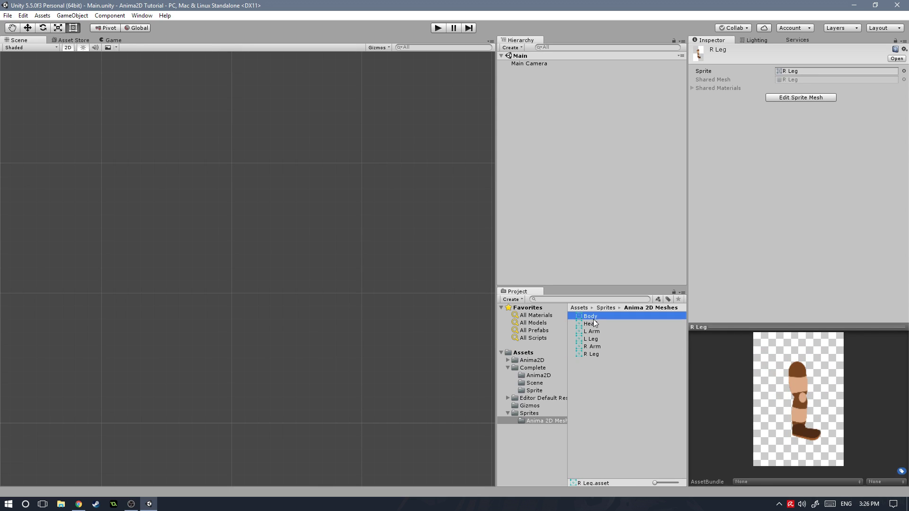
Reselect the Body mesh in Anima 2D Meshes and open it with Edit Sprite Mesh
middle_click_drag(333, 313, 385, 272)
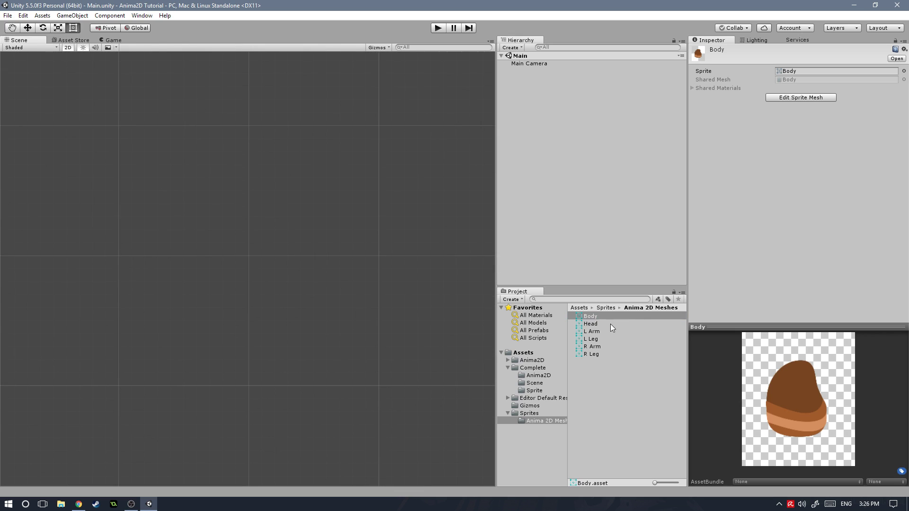
left_click(527, 415)
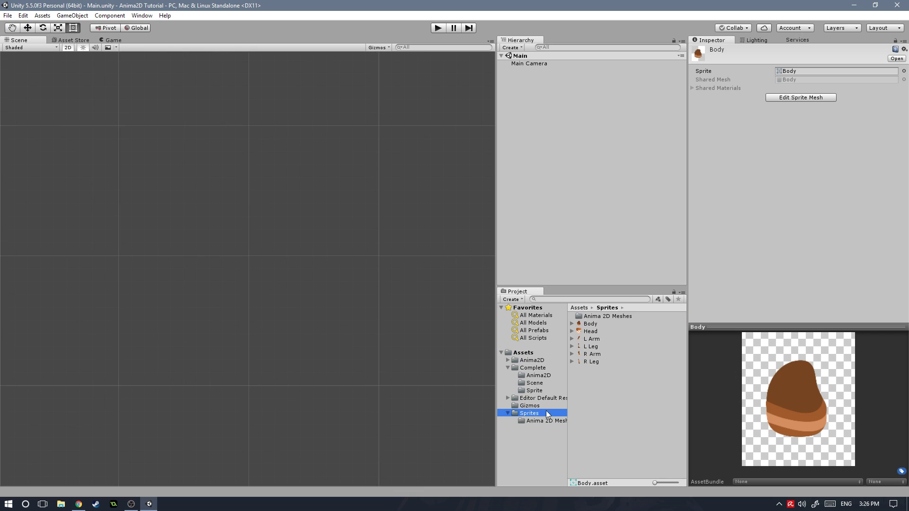
left_click(531, 421)
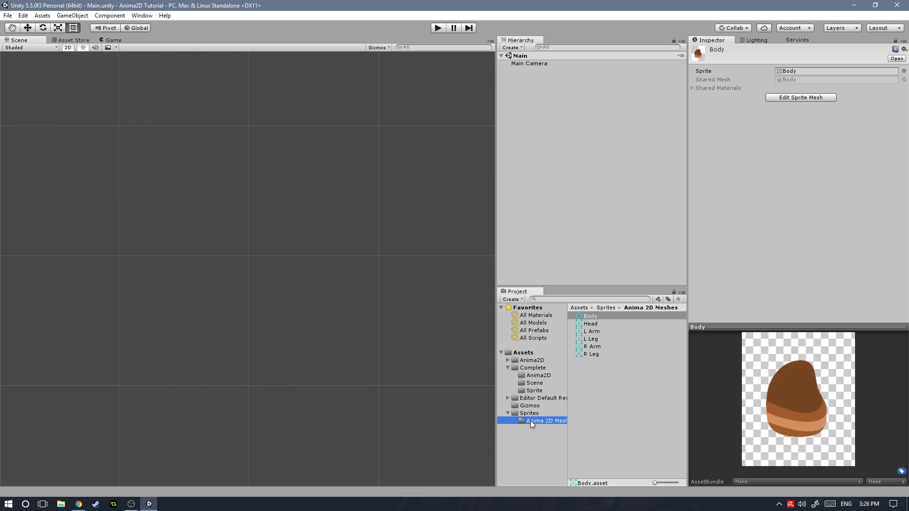
left_click(593, 318)
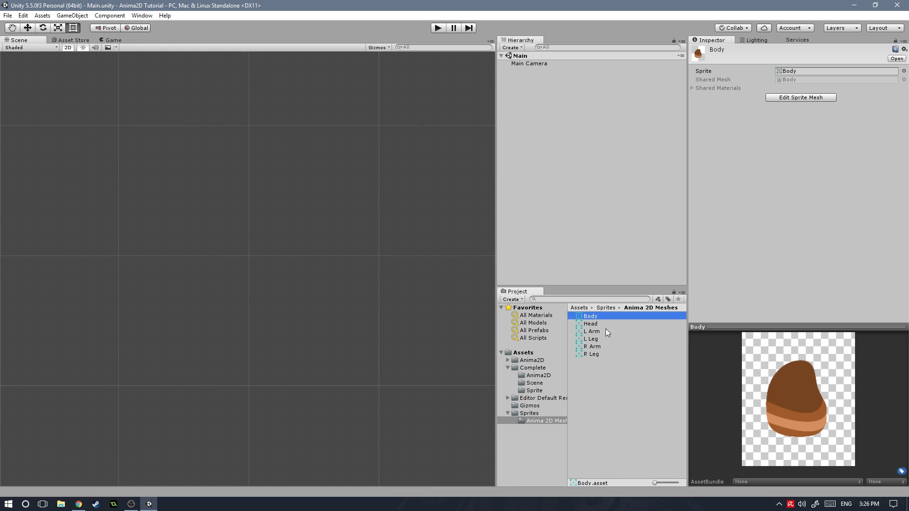
left_click(791, 98)
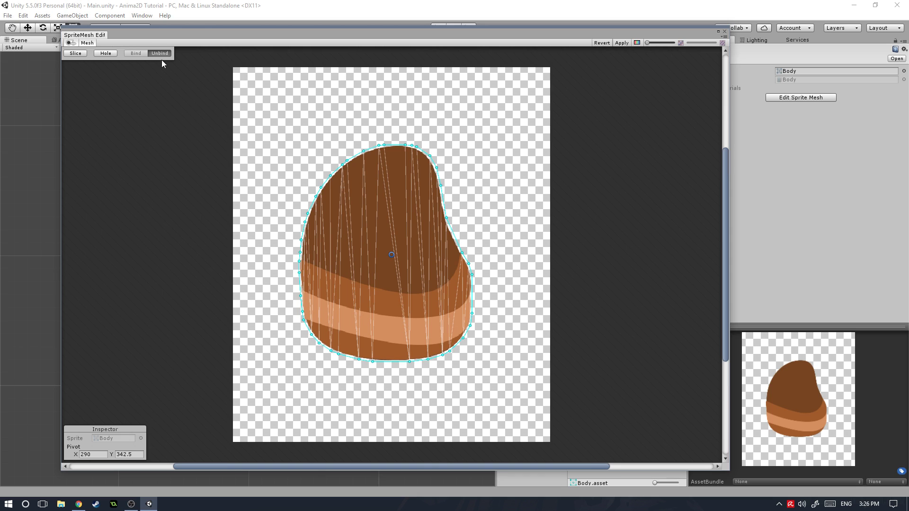
Dock the SpriteMesh Editor below the Scene view and raise its splitter to enlarge it
left_click_drag(87, 37, 192, 380)
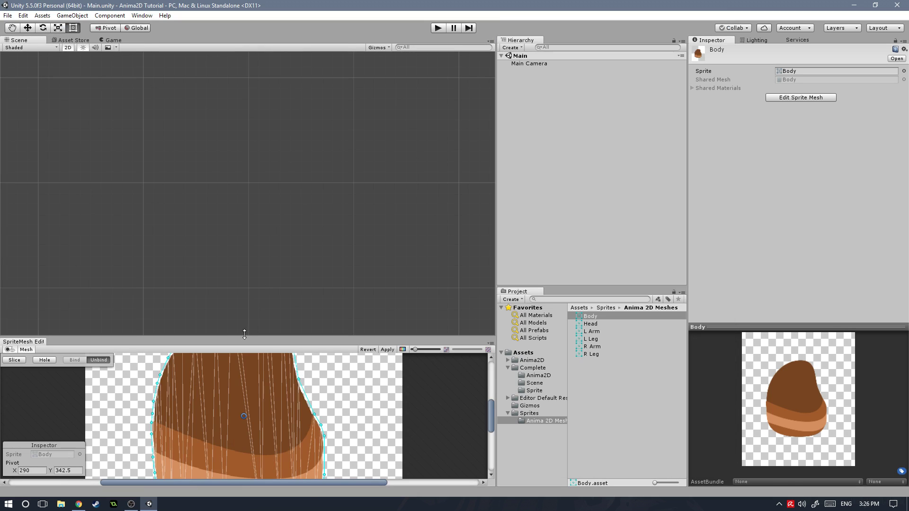
left_click_drag(239, 334, 246, 175)
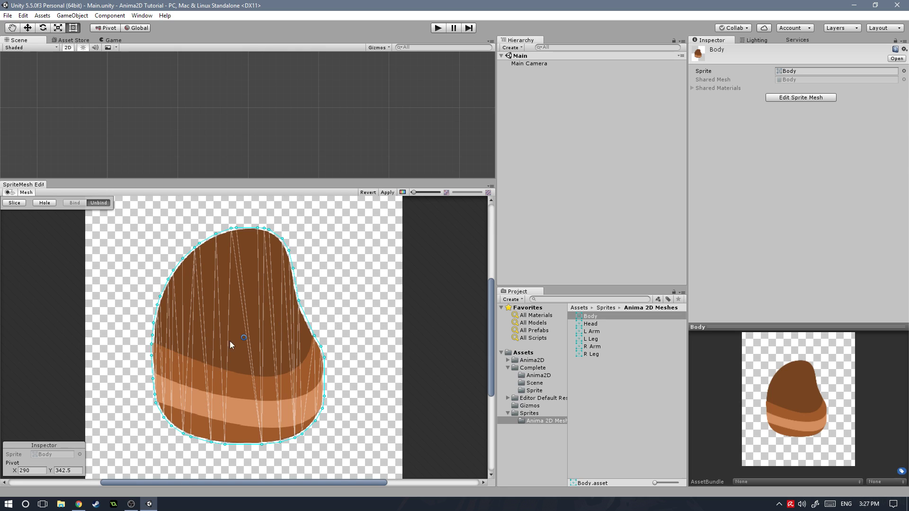
Add an interior vertex in the Body, move it lower, then delete it
left_click(222, 293)
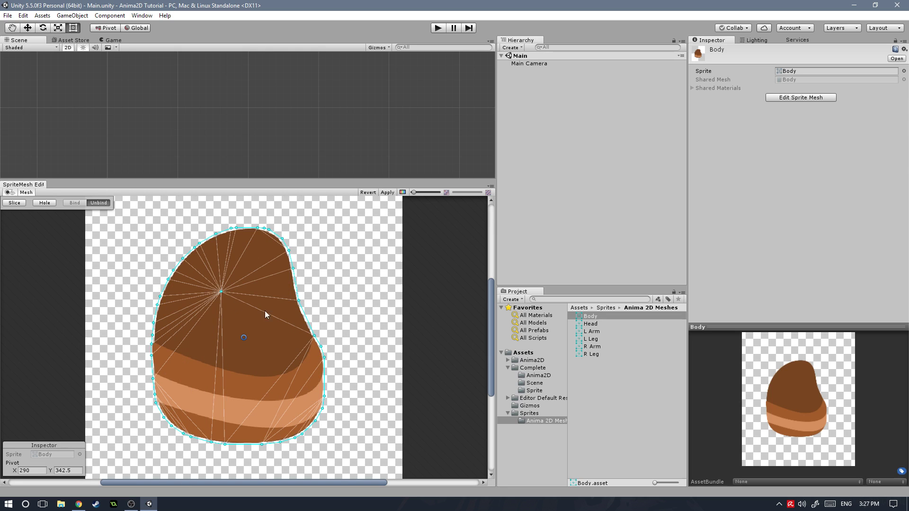
left_click_drag(220, 291, 228, 388)
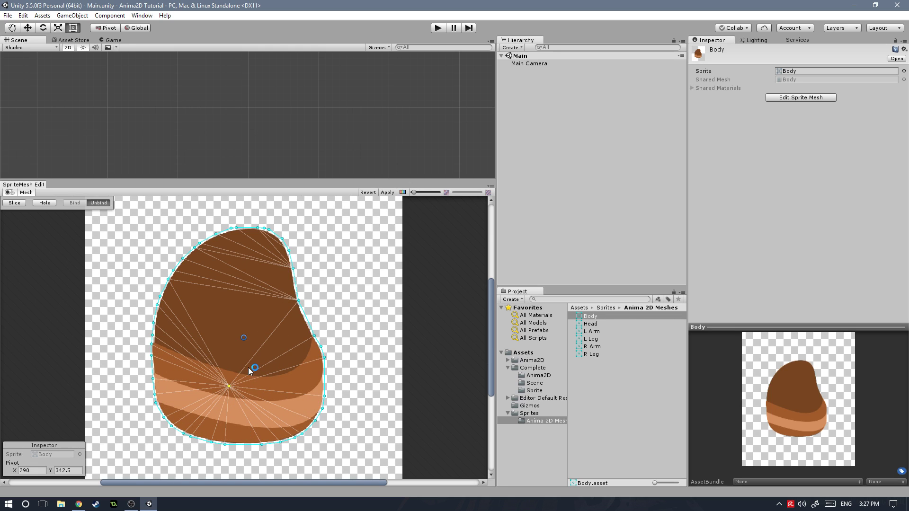
key("Delete")
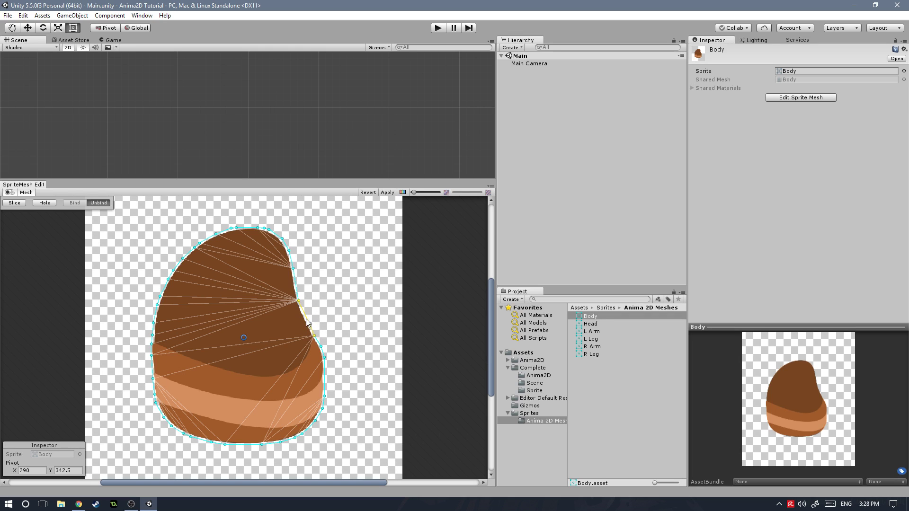
Add several vertices along the Body's right outline and nudge one into place
left_click_drag(306, 323, 327, 305)
left_click(308, 318)
left_click_drag(308, 316, 310, 325)
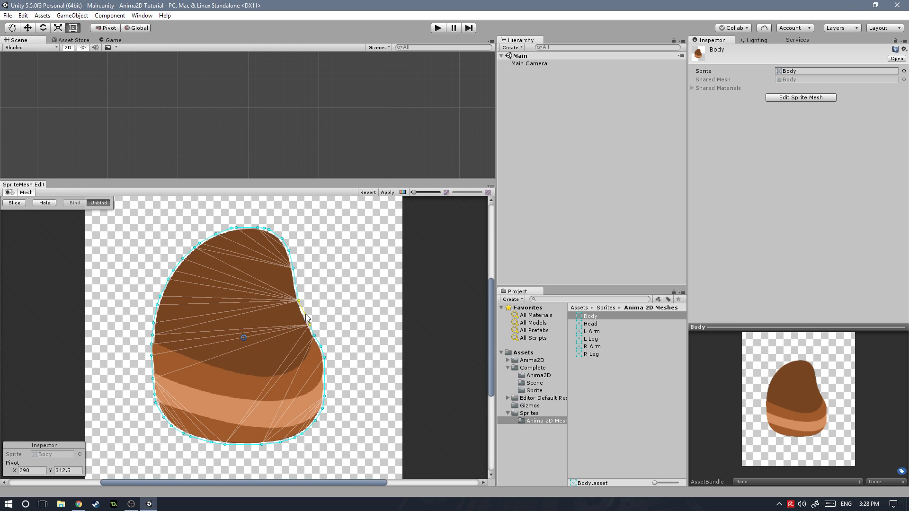
left_click(303, 310)
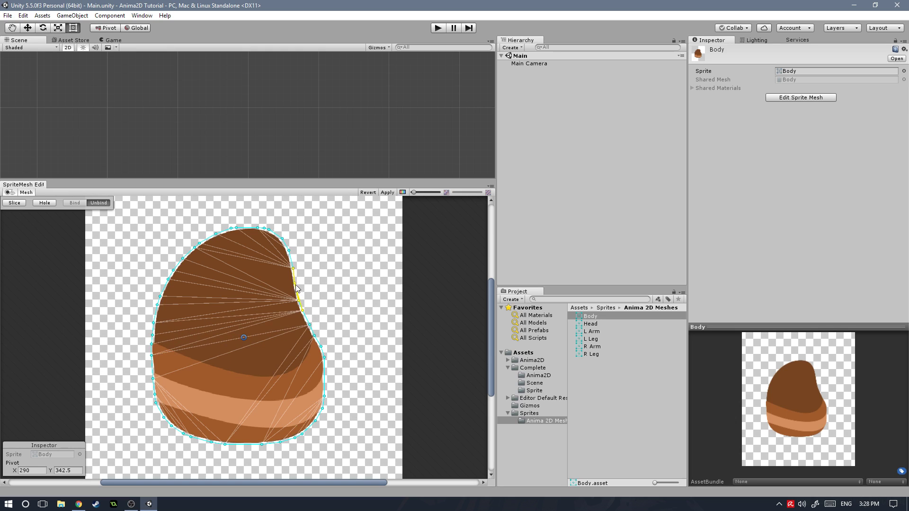
left_click(296, 283)
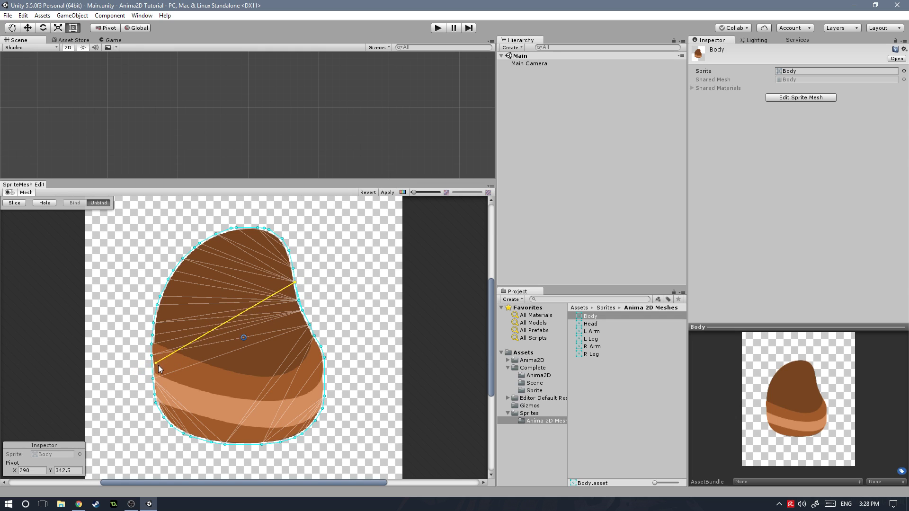
Remove a stray vertex outside the Body and add one on the lower right outline
left_click(362, 289)
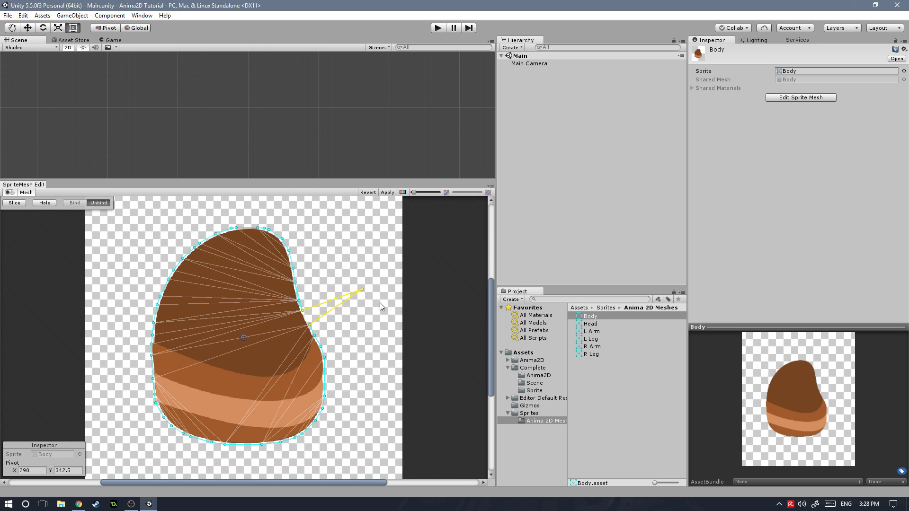
key("Delete")
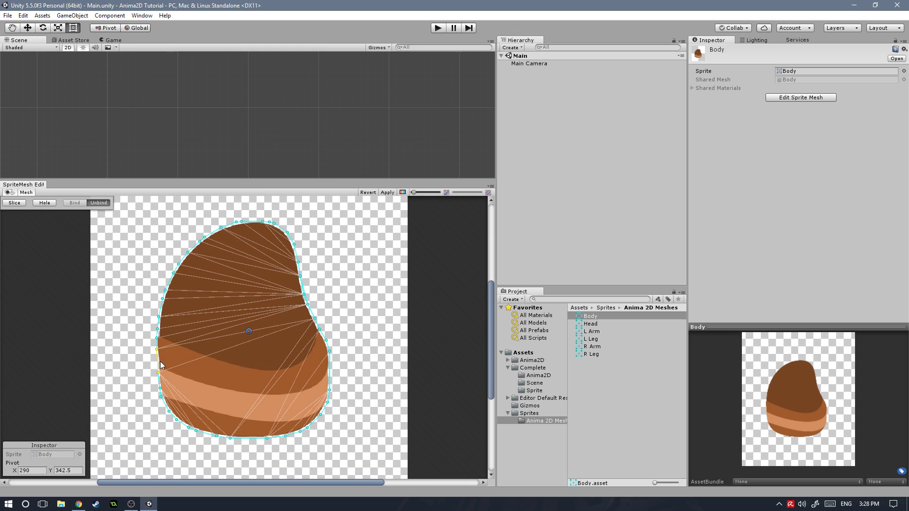
left_click(335, 373)
scroll(397, 326, "down", 1)
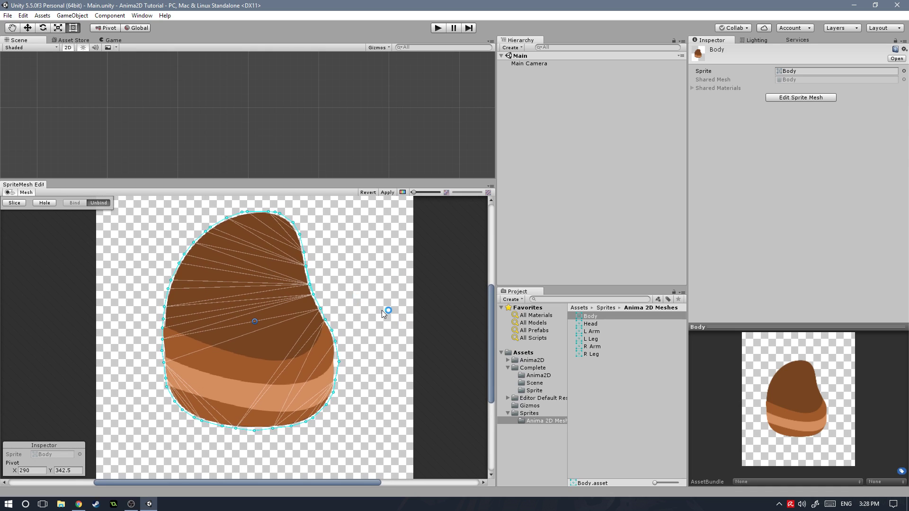
Add a row of interior Body vertices along the colour band boundary
scroll(381, 310, "up", 1)
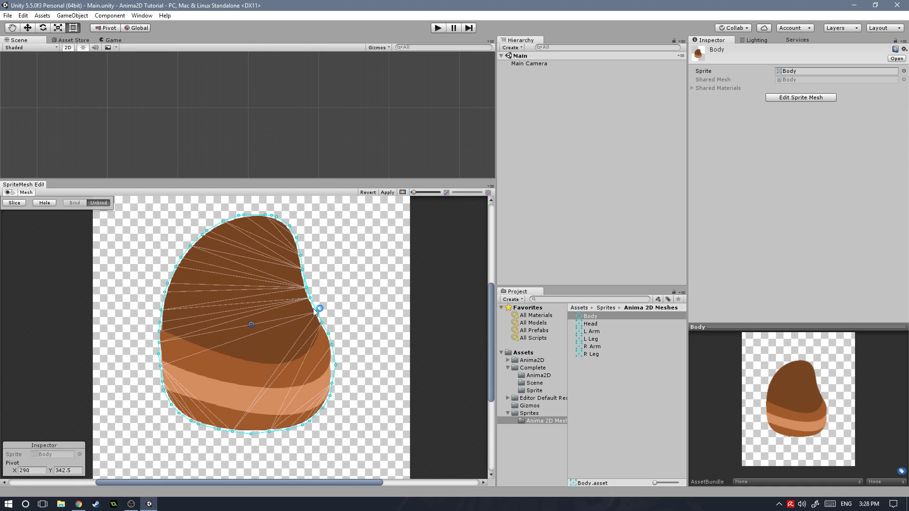
left_click(177, 354)
left_click(203, 361)
left_click(236, 368)
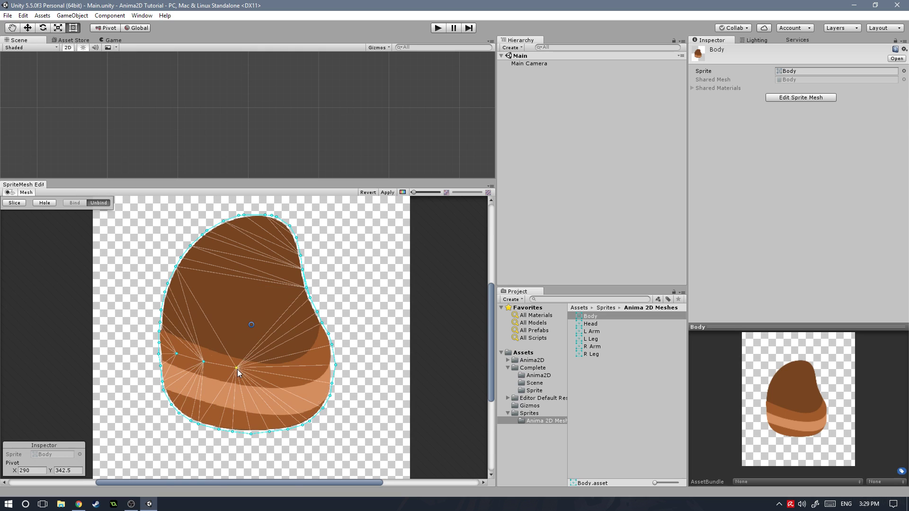
left_click(266, 371)
left_click(298, 368)
left_click(324, 349)
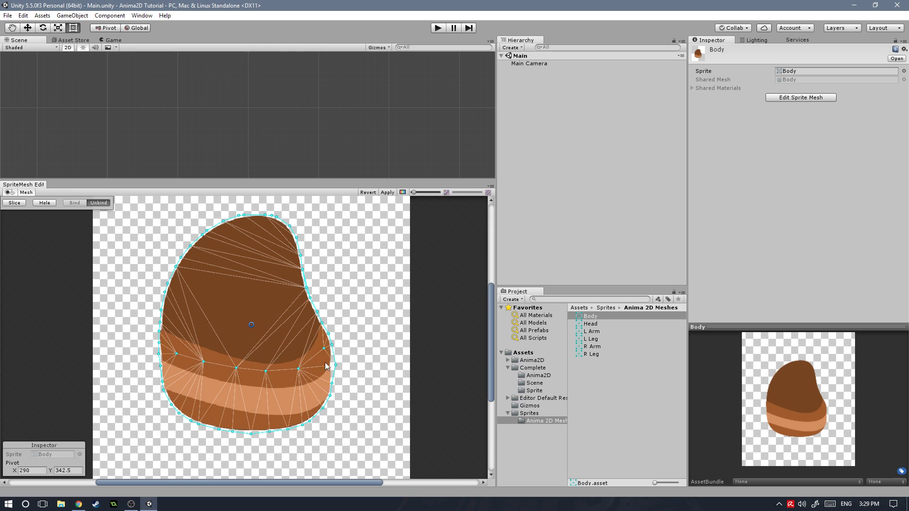
left_click(324, 378)
Add vertices along the Body's lower light band, its left end and bottom edge
left_click(302, 397)
left_click(279, 402)
left_click(249, 399)
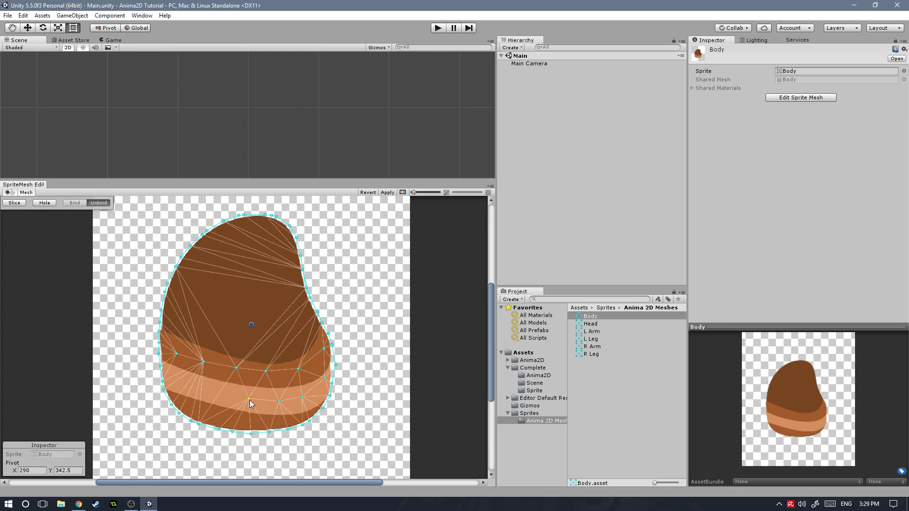
left_click(177, 385)
left_click(190, 406)
left_click(280, 416)
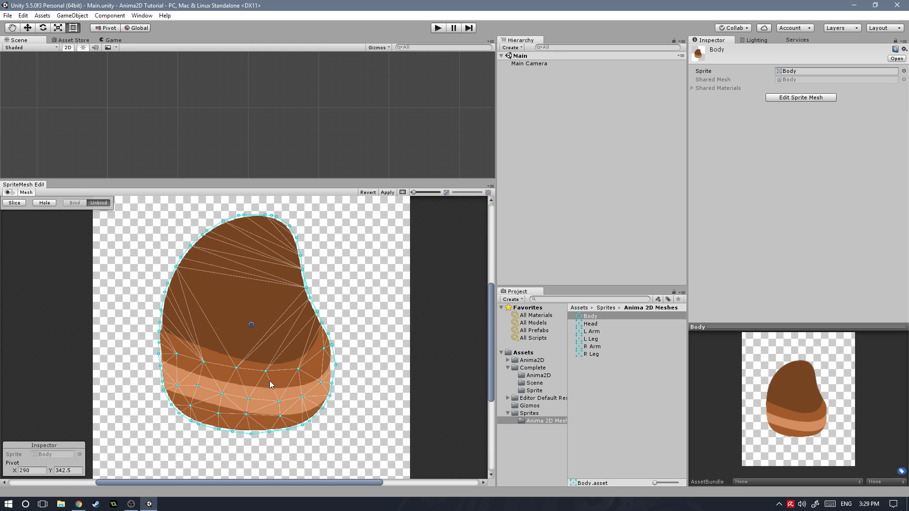
Add three interior vertices in the upper Body area
left_click(219, 326)
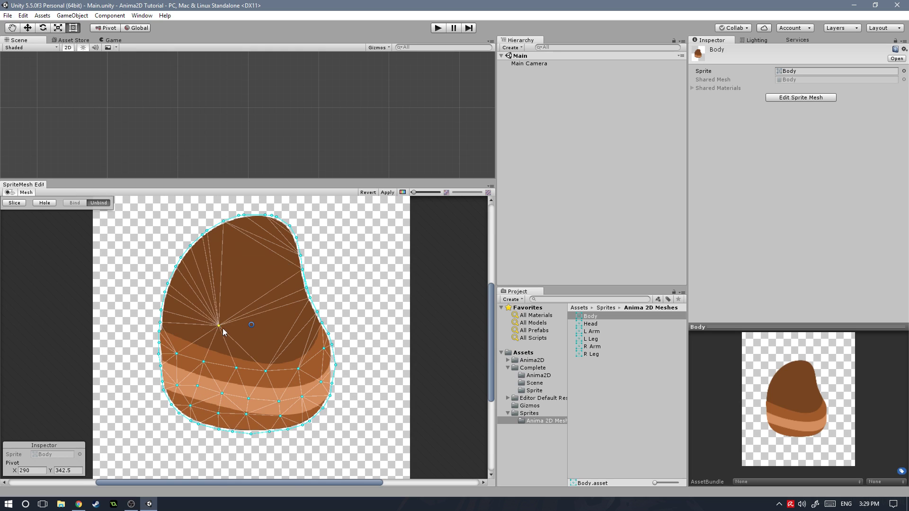
left_click(281, 338)
left_click(245, 270)
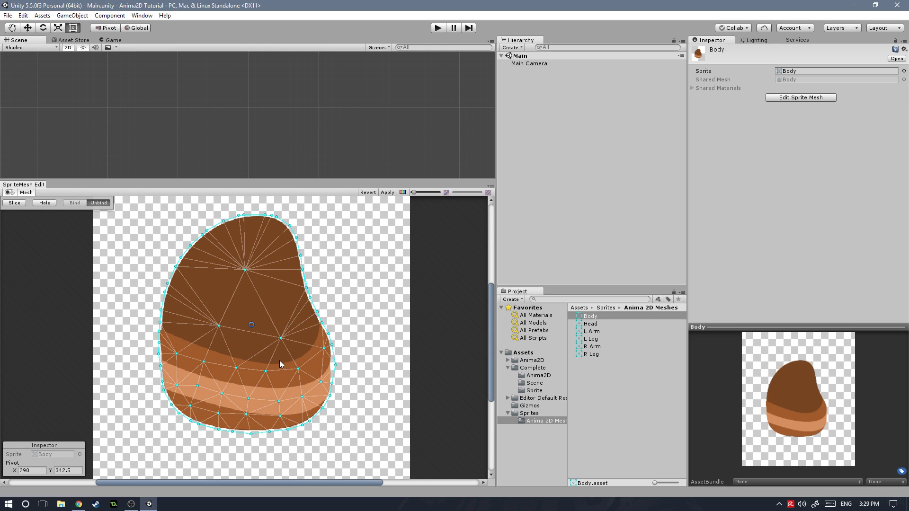
Load the Head mesh in the SpriteMesh Editor, then switch to L Arm
left_click(591, 324)
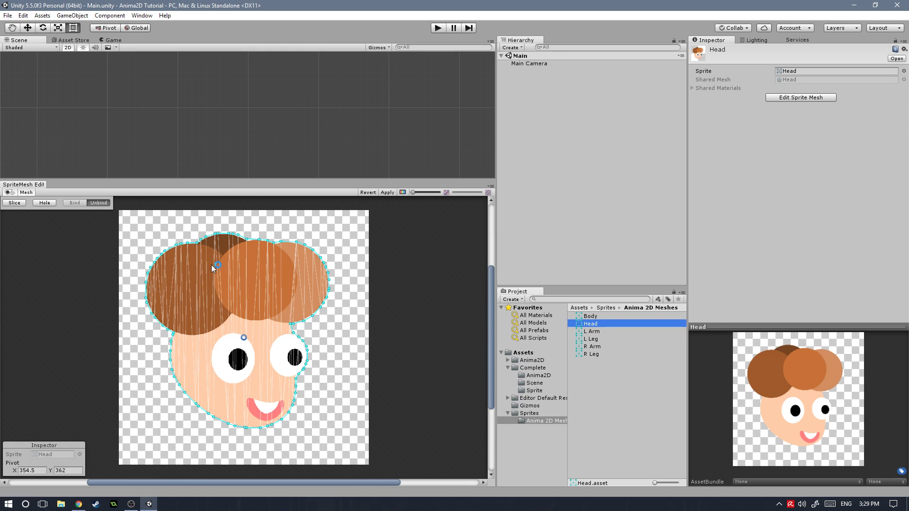
key("Down")
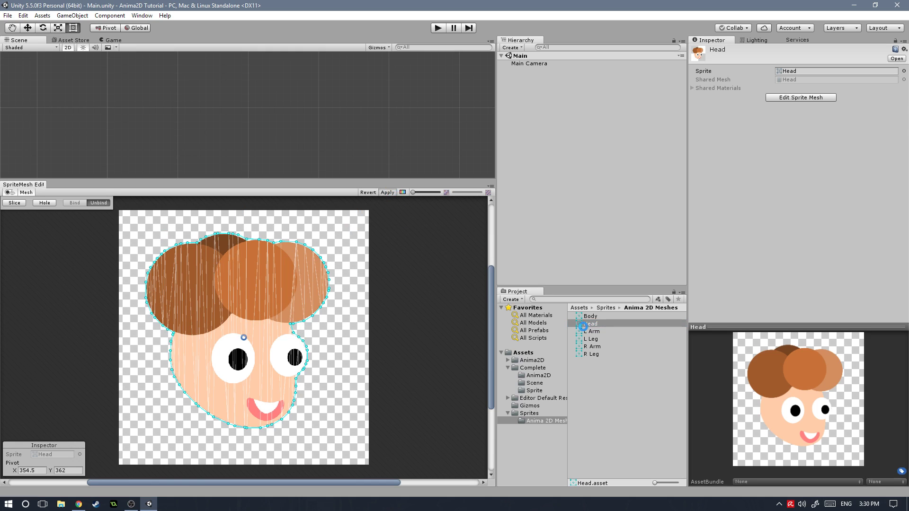
Regenerate the L Arm mesh automatically from the slicing settings
scroll(256, 334, "up", 3)
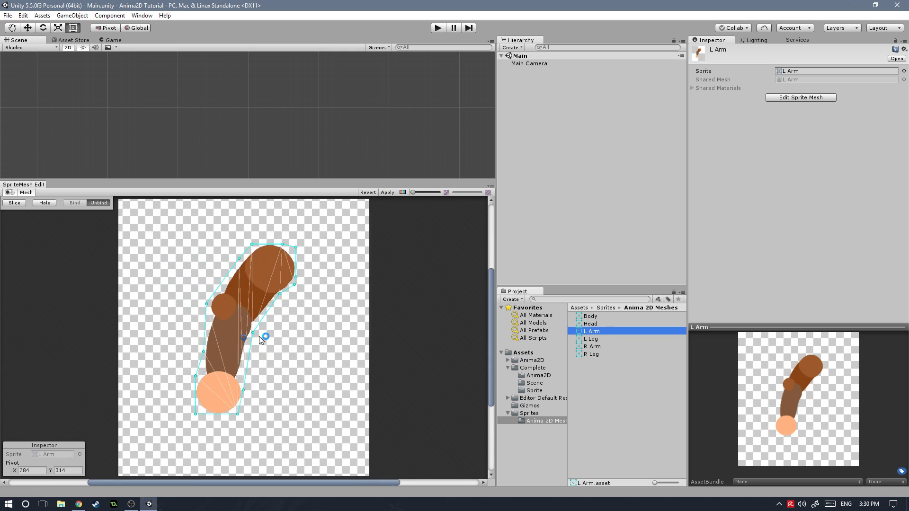
left_click(290, 334)
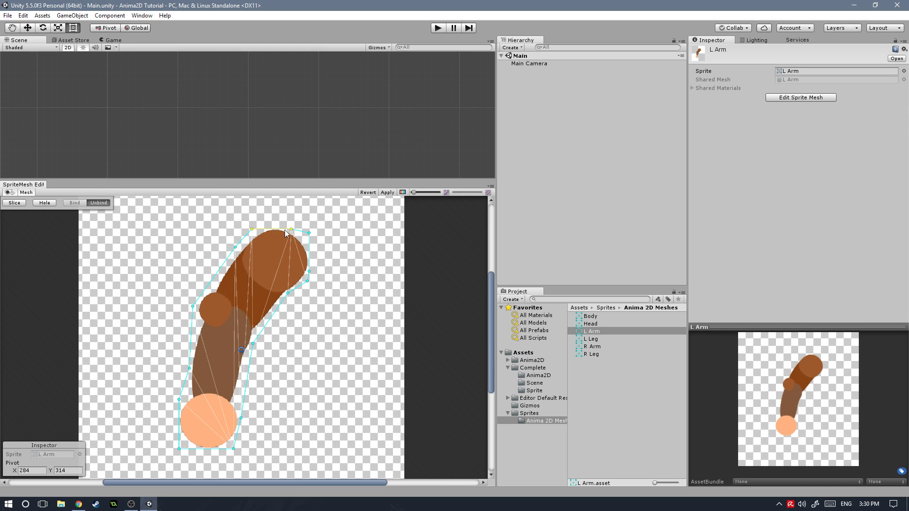
left_click(19, 202)
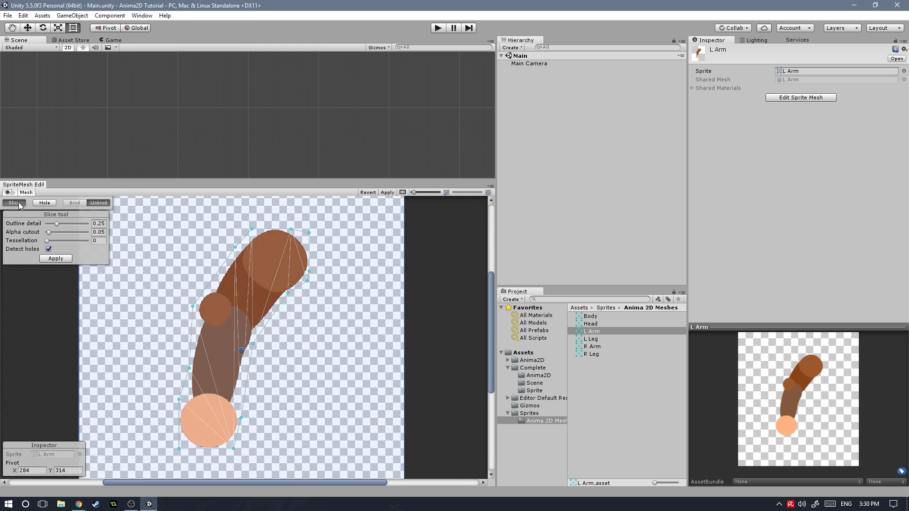
left_click(61, 260)
left_click(114, 232)
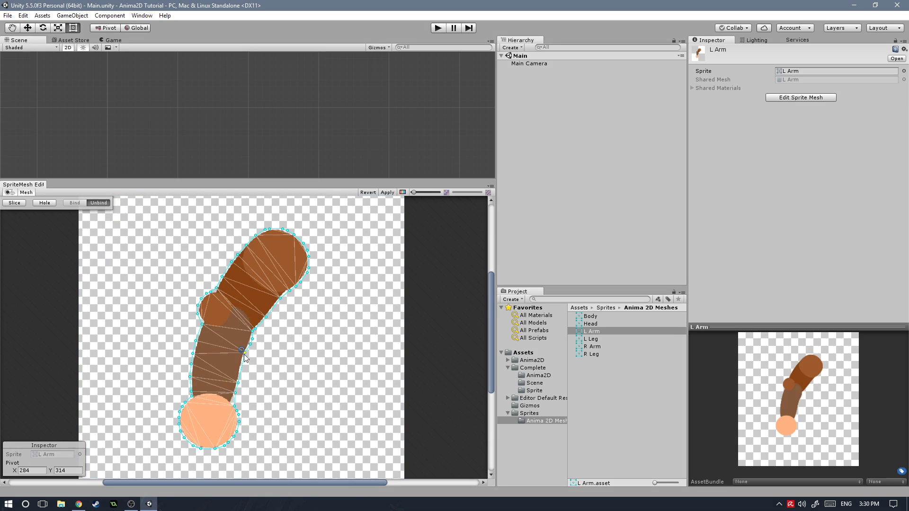
Add interior vertices around the L Arm's elbow bend, apply it, and load L Leg
left_click(214, 299)
left_click(214, 308)
left_click(211, 320)
left_click(227, 310)
left_click(237, 319)
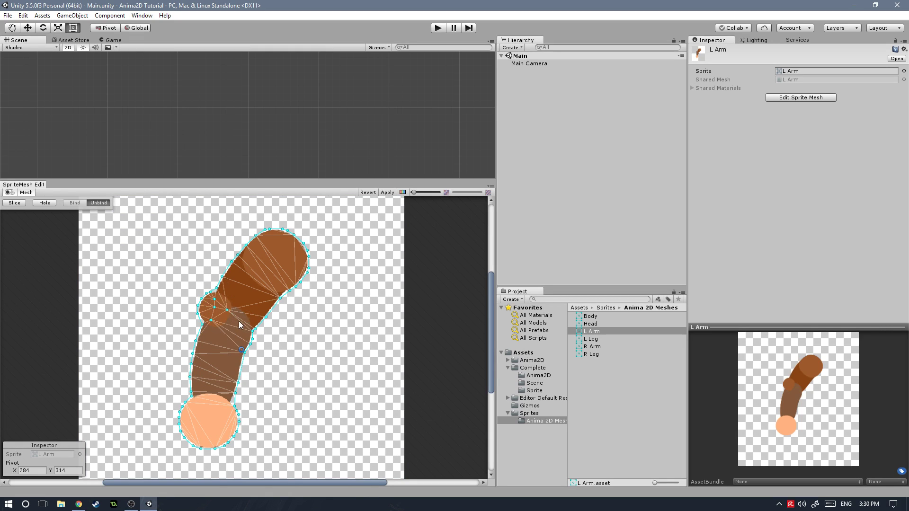
left_click(241, 331)
left_click(226, 323)
left_click(245, 309)
left_click(222, 333)
left_click(387, 193)
left_click(592, 339)
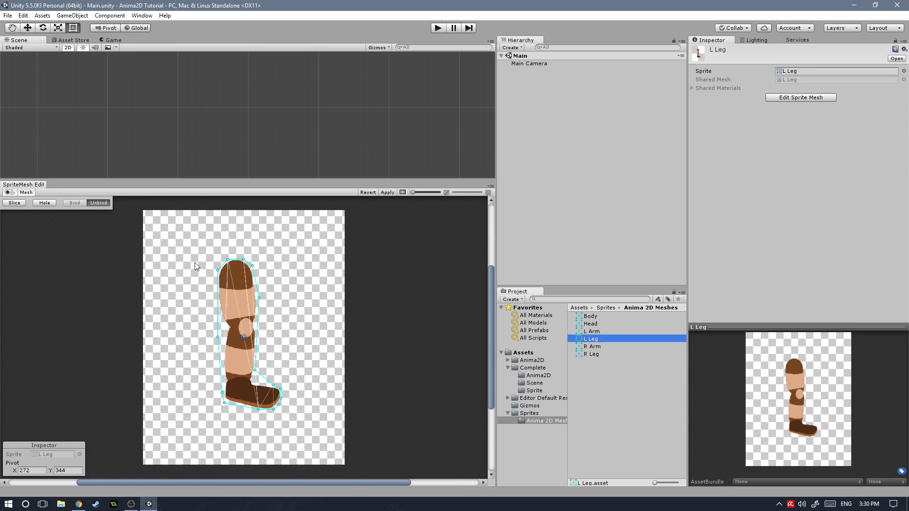
Re-slice the L Leg into a denser mesh
left_click(11, 204)
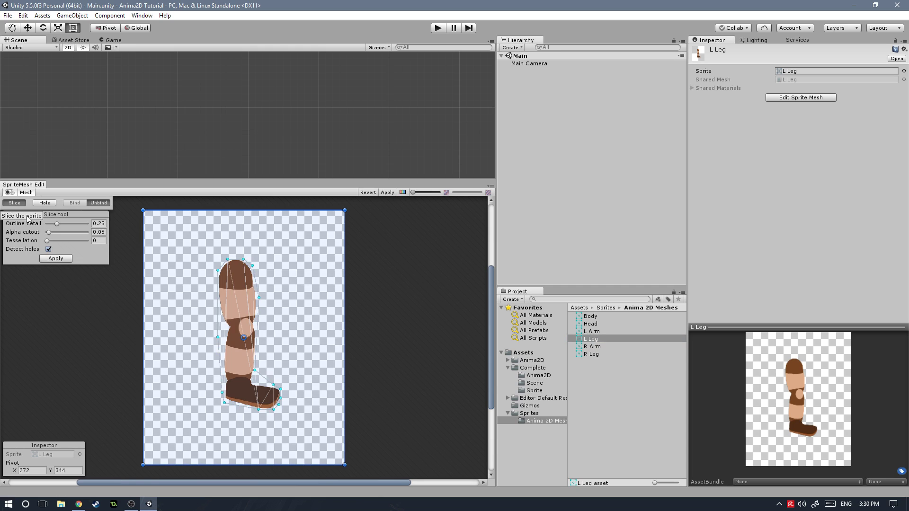
left_click(56, 259)
left_click(17, 204)
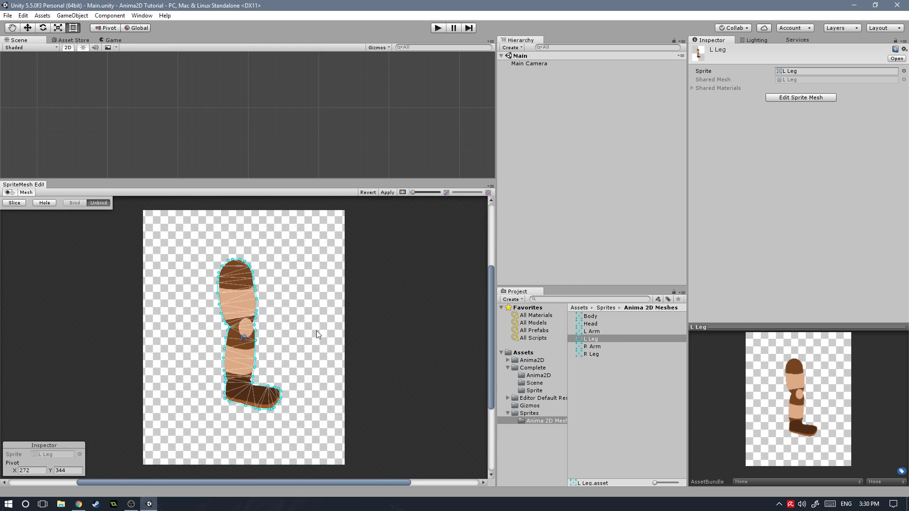
scroll(242, 331, "up", 4)
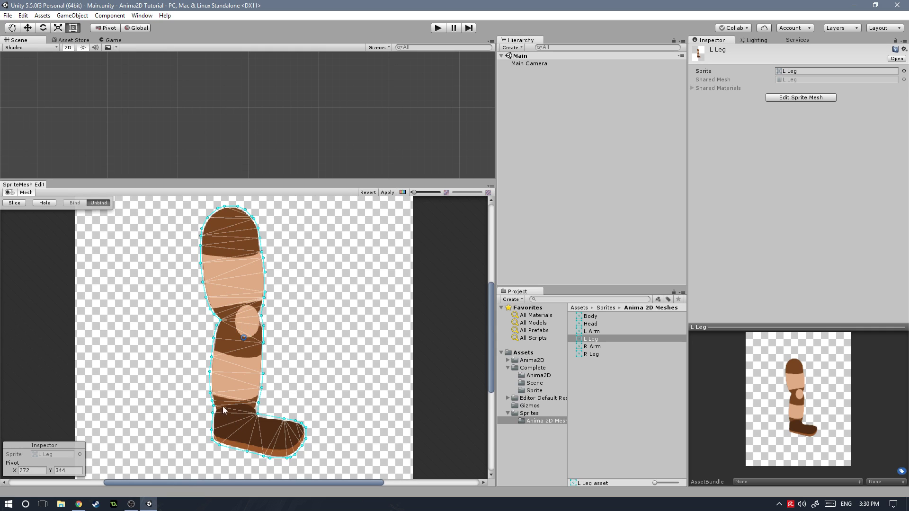
Add four vertices across the L Leg's knee
left_click(226, 312)
left_click(241, 311)
left_click(256, 307)
left_click(257, 322)
Add six vertices around the L Leg's ankle, then load the R Arm mesh
left_click(220, 412)
left_click(221, 421)
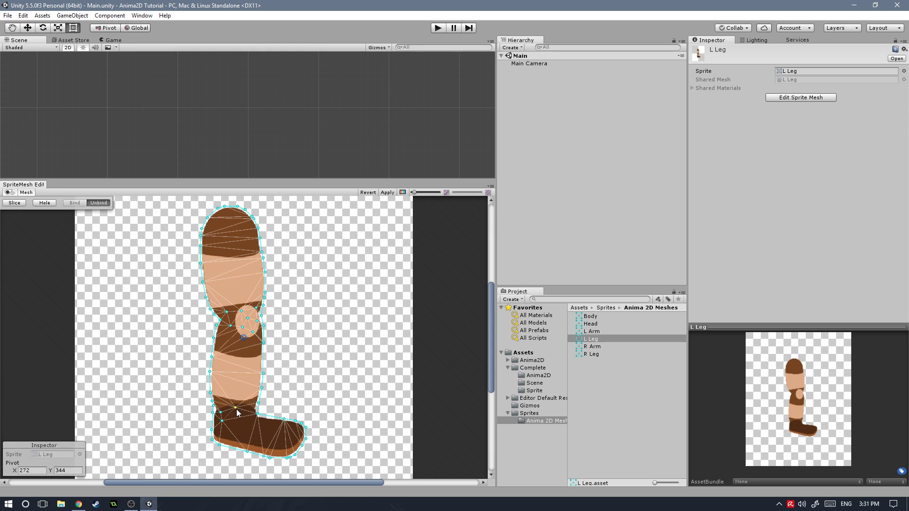
left_click(235, 408)
left_click(247, 408)
left_click(236, 419)
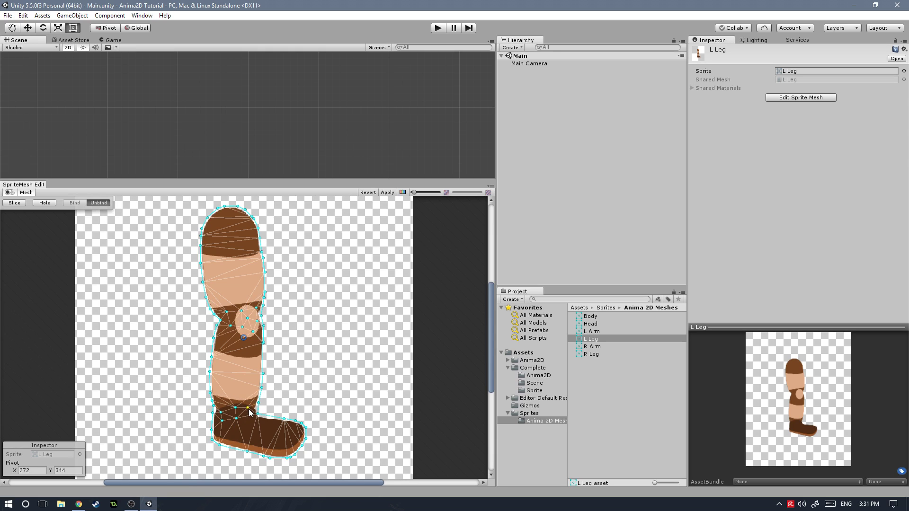
left_click(232, 427)
left_click(596, 347)
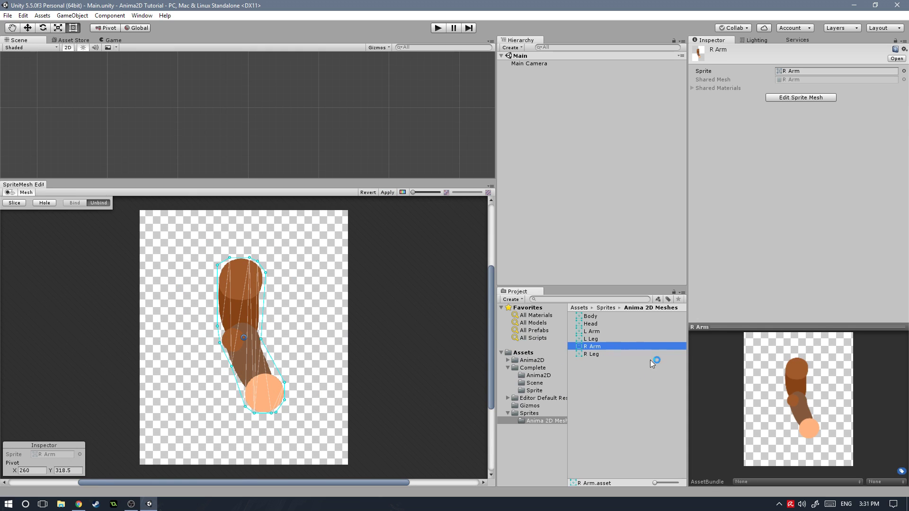
Re-slice the R Arm into a dense mesh and apply it
left_click(15, 203)
left_click(53, 258)
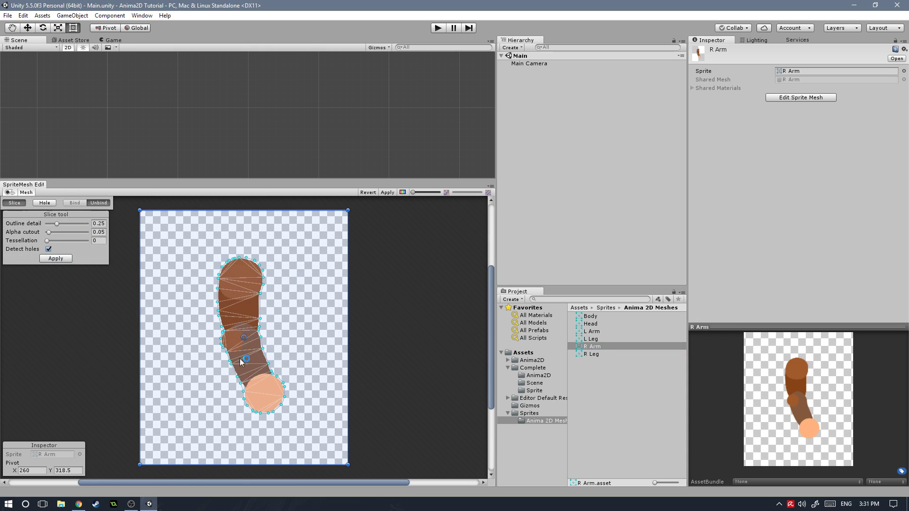
scroll(232, 333, "up", 1)
left_click(387, 193)
Add knee and ankle vertices to the R Leg, apply it, and shrink the editor panel
left_click(591, 354)
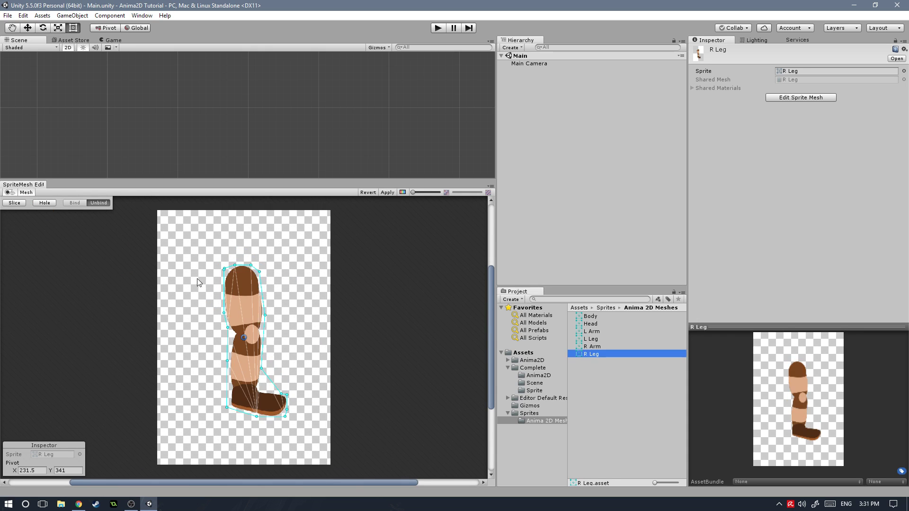
scroll(239, 341, "up", 2)
left_click(259, 324)
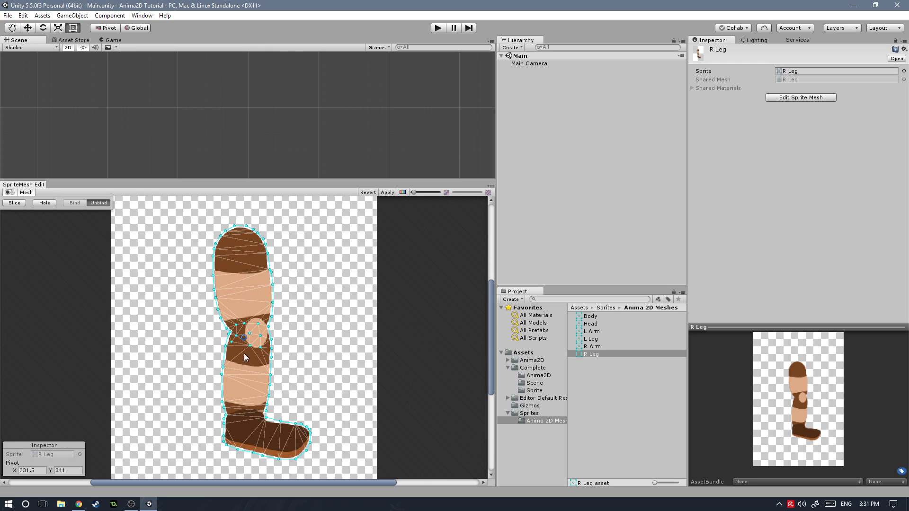
left_click(243, 417)
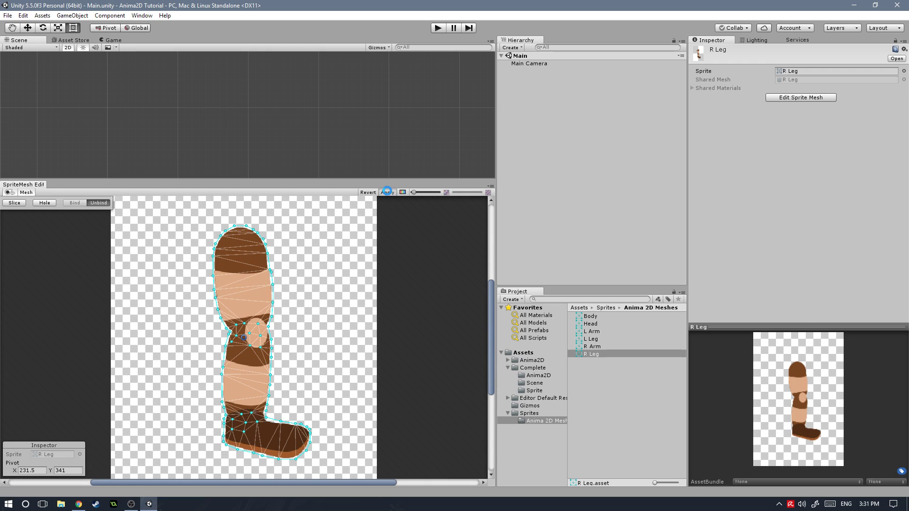
left_click(387, 203)
left_click_drag(255, 180, 251, 216)
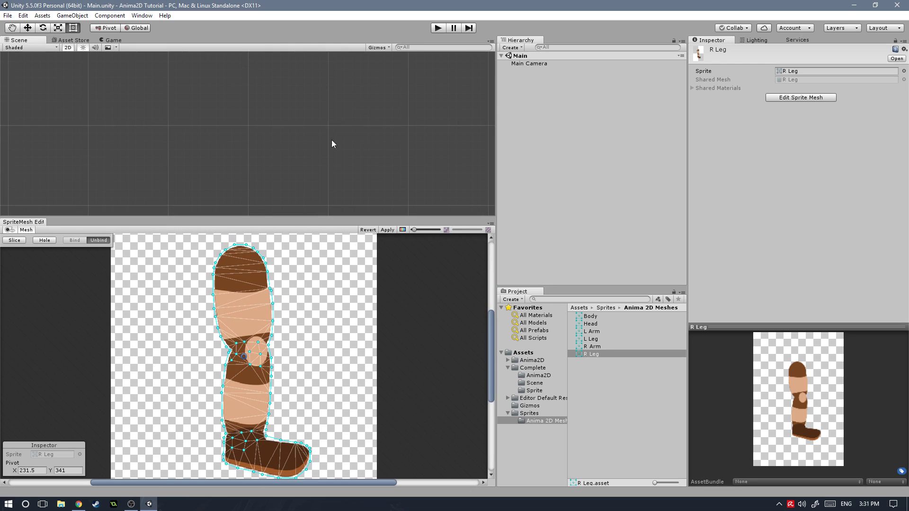
right_click(32, 225)
Close the mesh editor, create an empty object named 'Steve' at the origin, and save
left_click(46, 240)
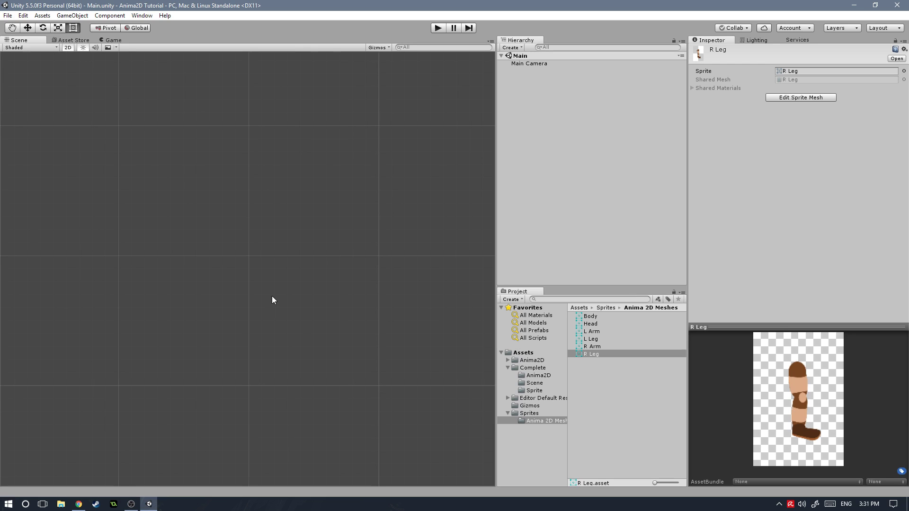
right_click(533, 139)
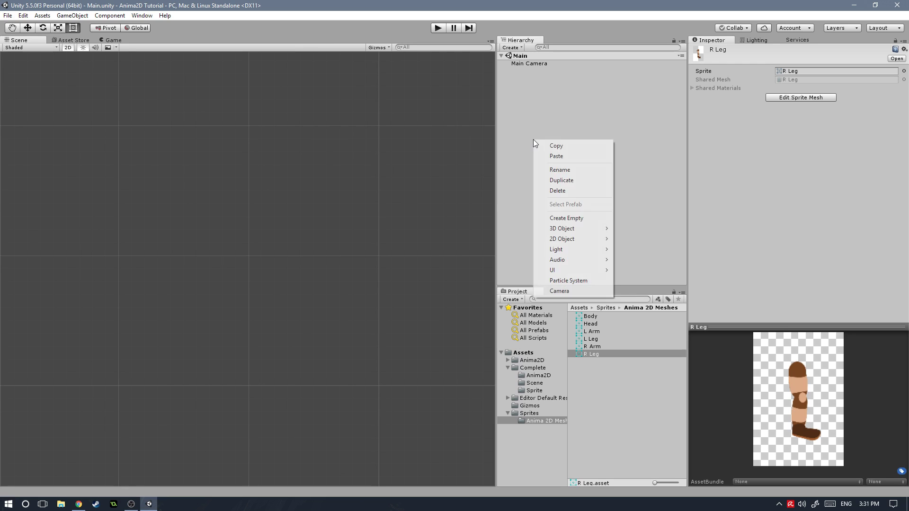
left_click(551, 214)
left_click(759, 51)
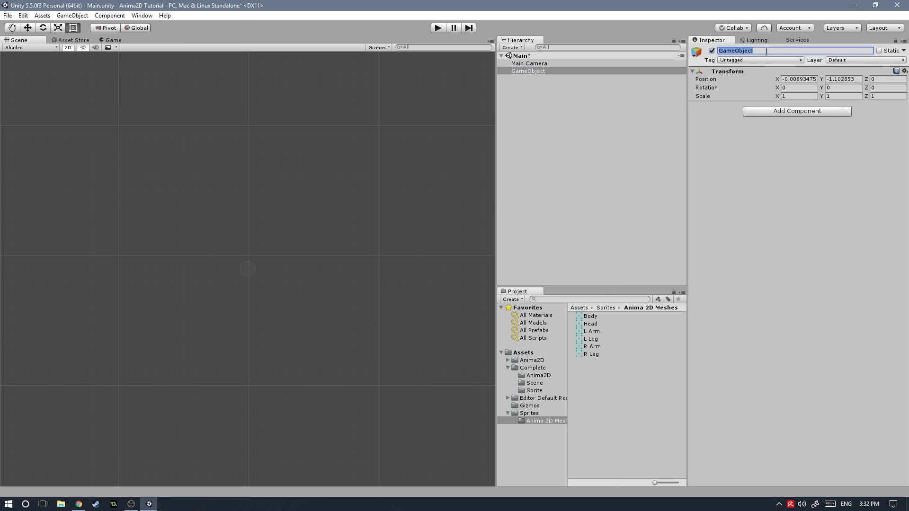
type("Steve")
left_click(904, 71)
left_click(817, 81)
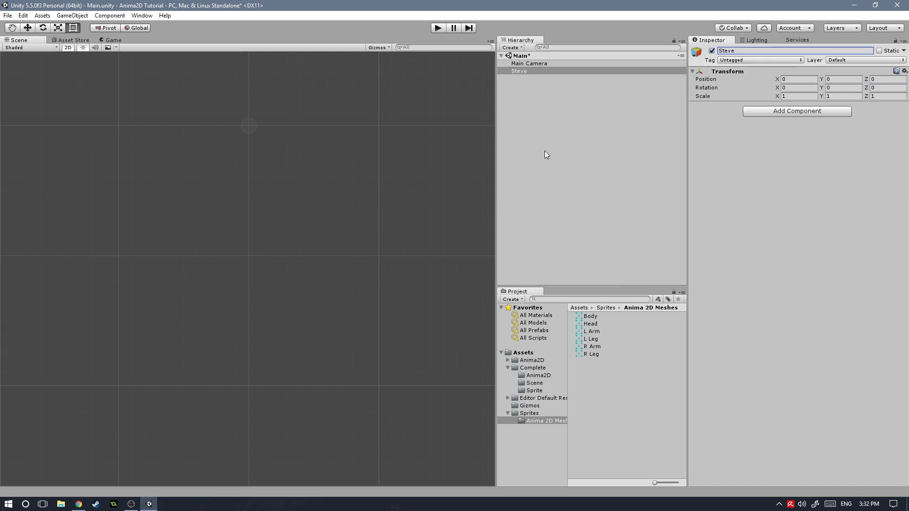
key("ctrl+s")
Parent the Body, Head, arm and leg meshes under Steve and expand it
left_click(523, 72)
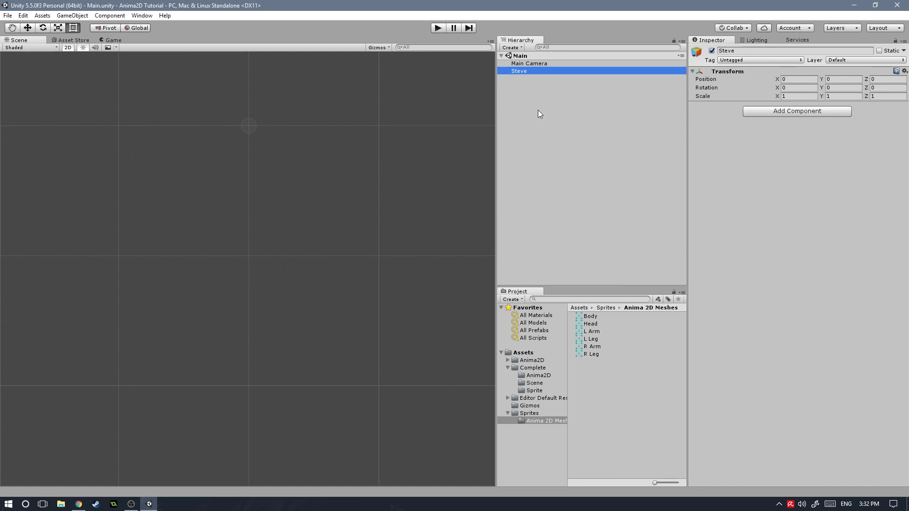
middle_click_drag(248, 195, 264, 303)
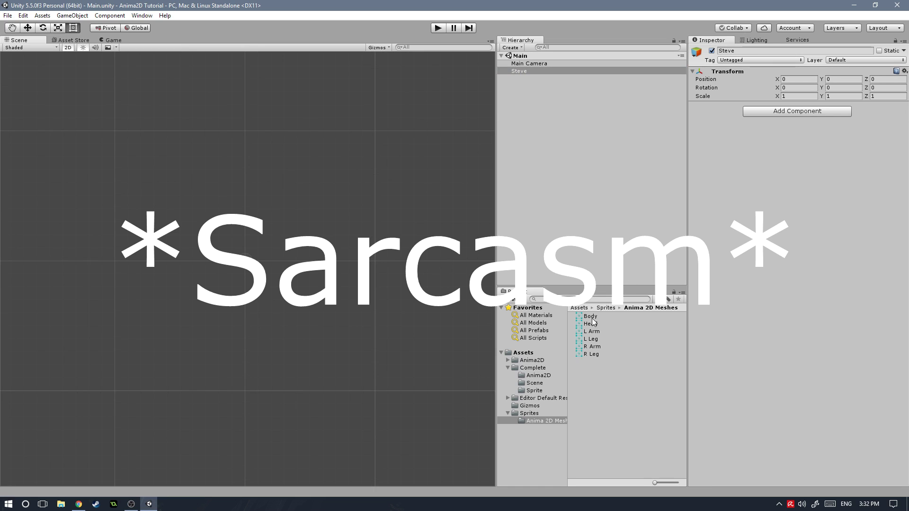
left_click_drag(591, 317, 524, 72)
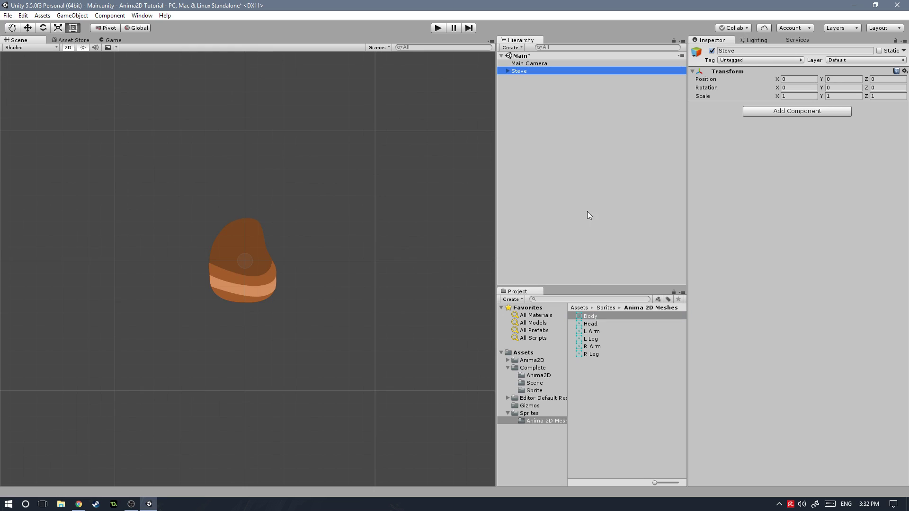
left_click_drag(598, 321, 523, 71)
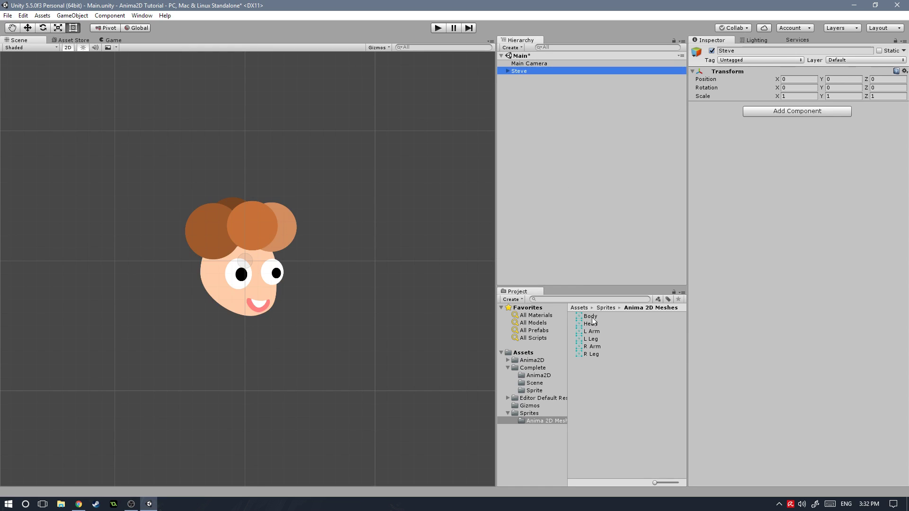
left_click_drag(592, 334, 528, 73)
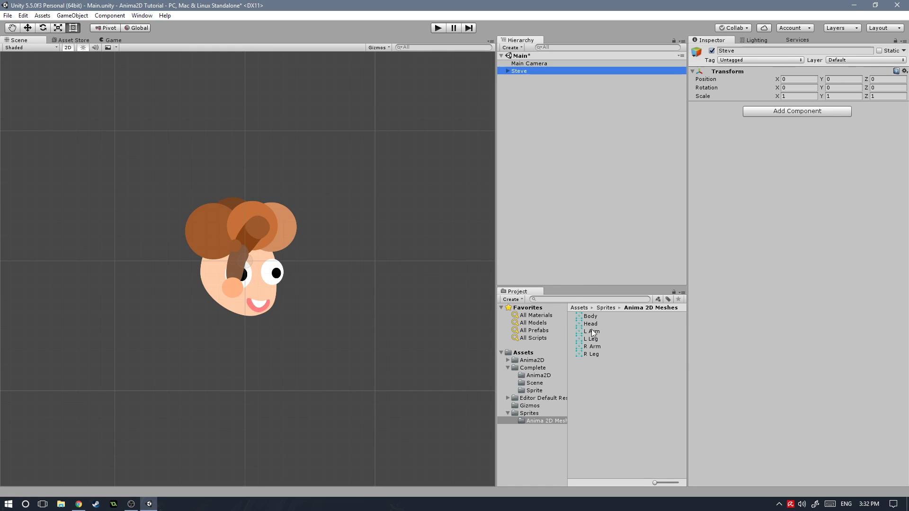
left_click_drag(525, 113, 523, 75)
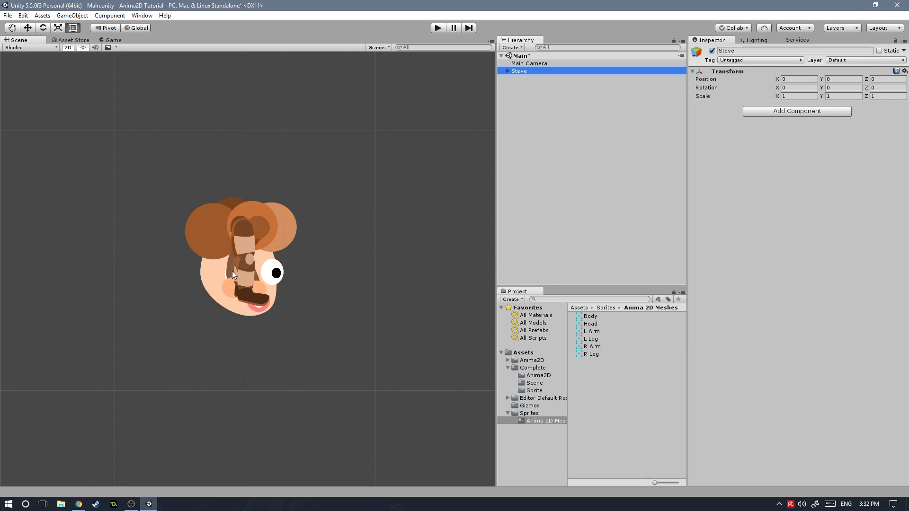
left_click(509, 71)
With the Move tool, keep the Body at 0 and raise the Head above it
left_click(525, 79)
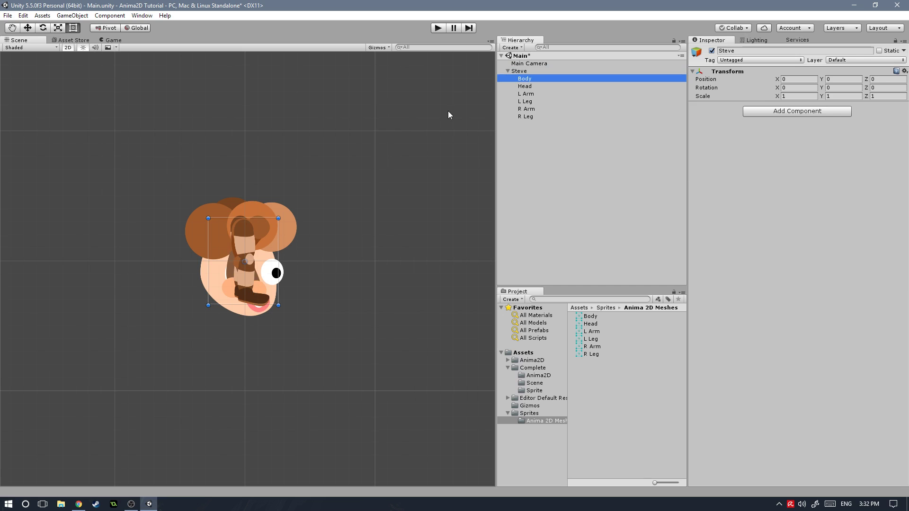
left_click(32, 29)
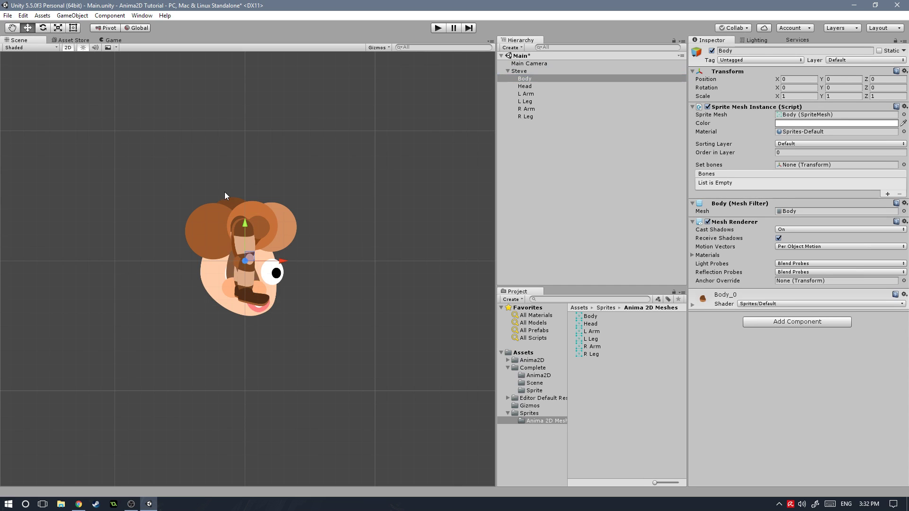
left_click_drag(246, 224, 277, 220)
key("ctrl+z")
left_click(526, 88)
left_click_drag(245, 224, 235, 157)
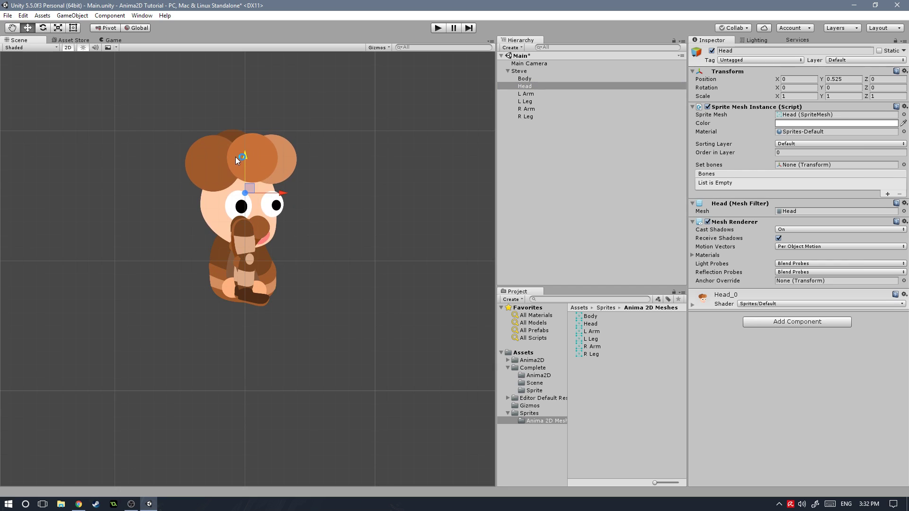
Move the L Arm to the body's left side and the L Leg below the body
left_click(526, 93)
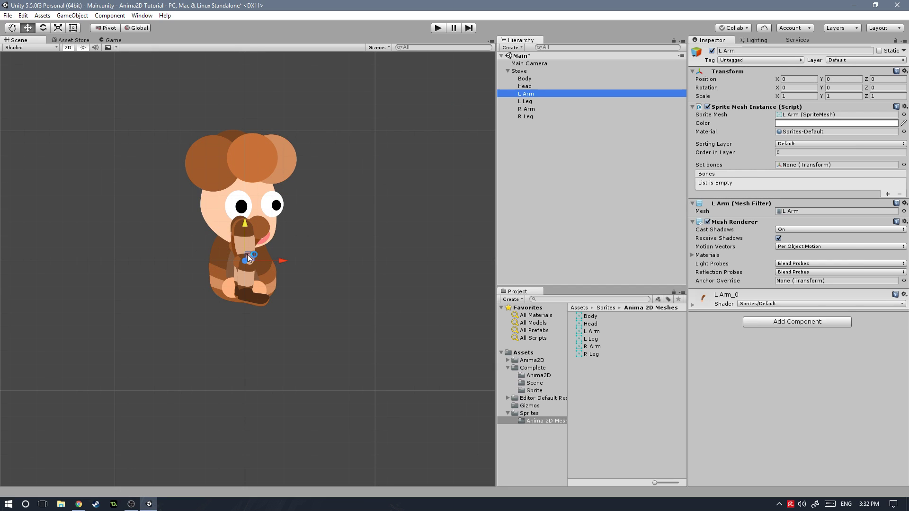
left_click_drag(248, 255, 201, 278)
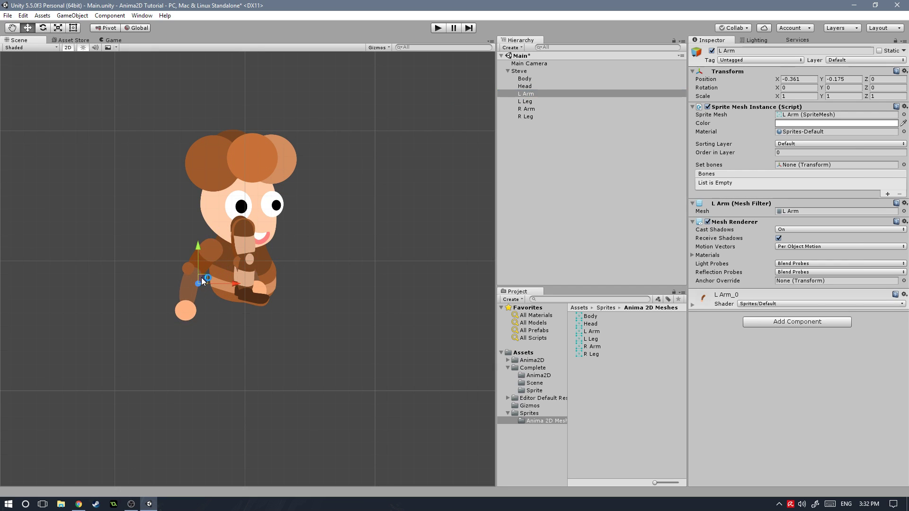
left_click(524, 101)
left_click(248, 263)
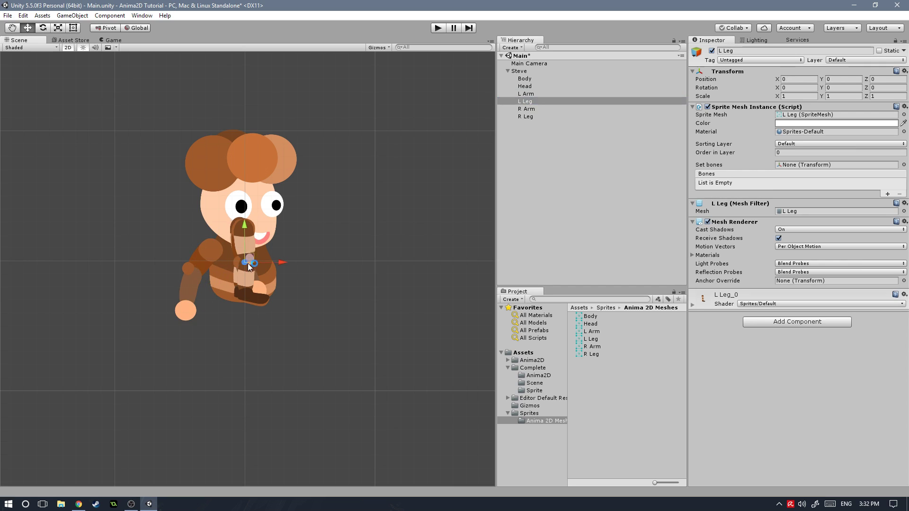
left_click_drag(248, 263, 237, 334)
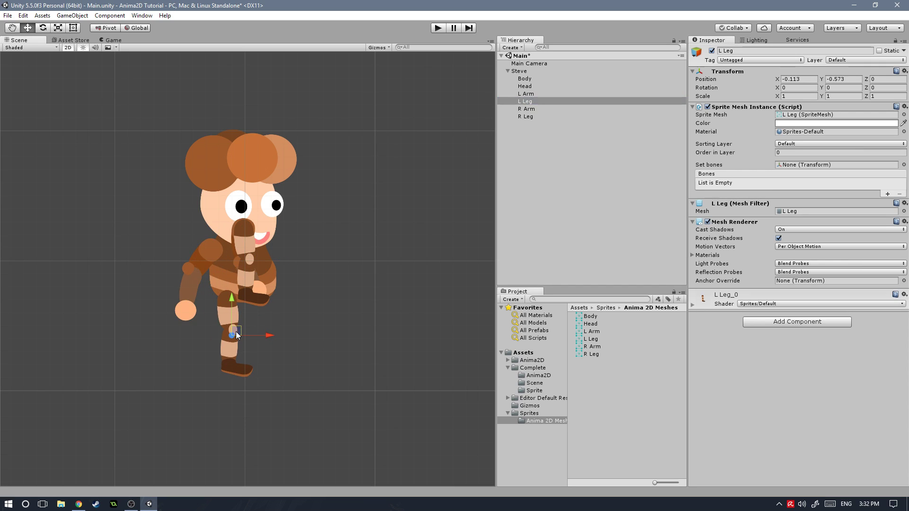
Place the R Arm on the right shoulder and the R Leg under the body
left_click(532, 108)
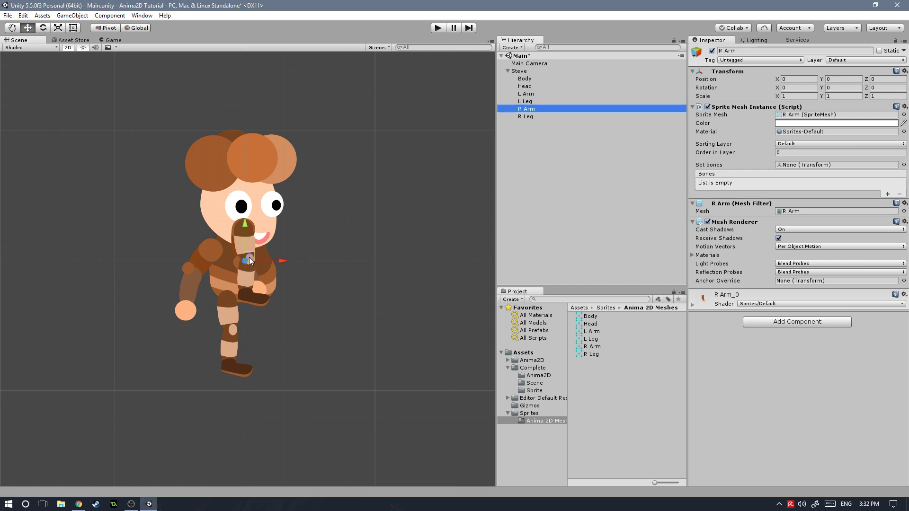
left_click_drag(250, 256, 278, 280)
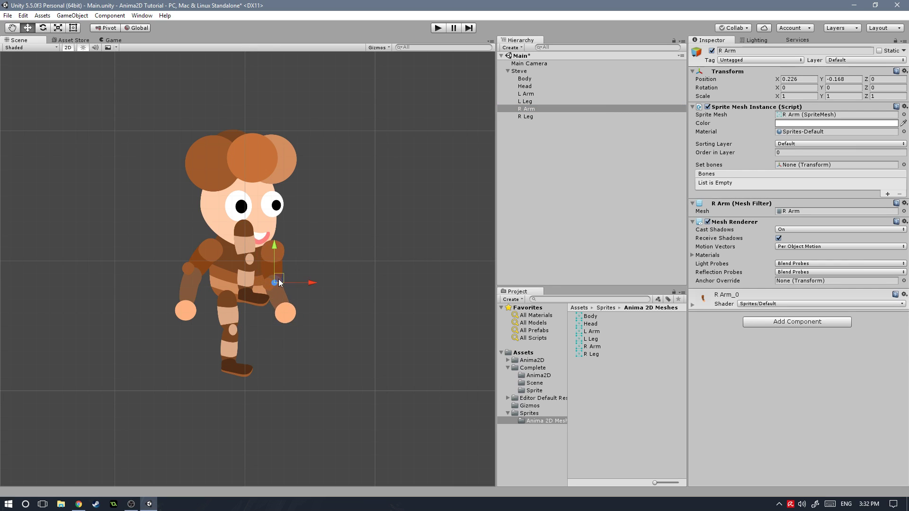
left_click(527, 116)
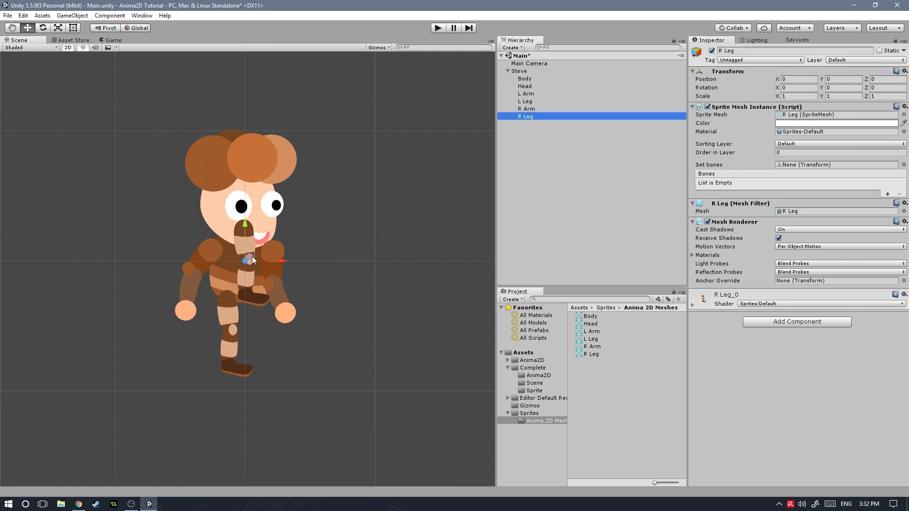
left_click_drag(252, 257, 269, 324)
Rotate R Arm outward to about 22.961° on Z and pull it onto the shoulder
left_click(527, 109)
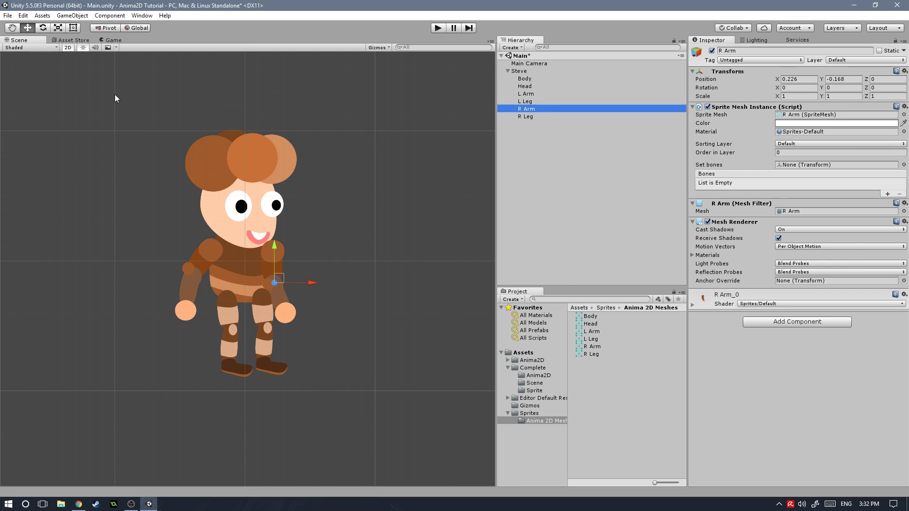
left_click(42, 28)
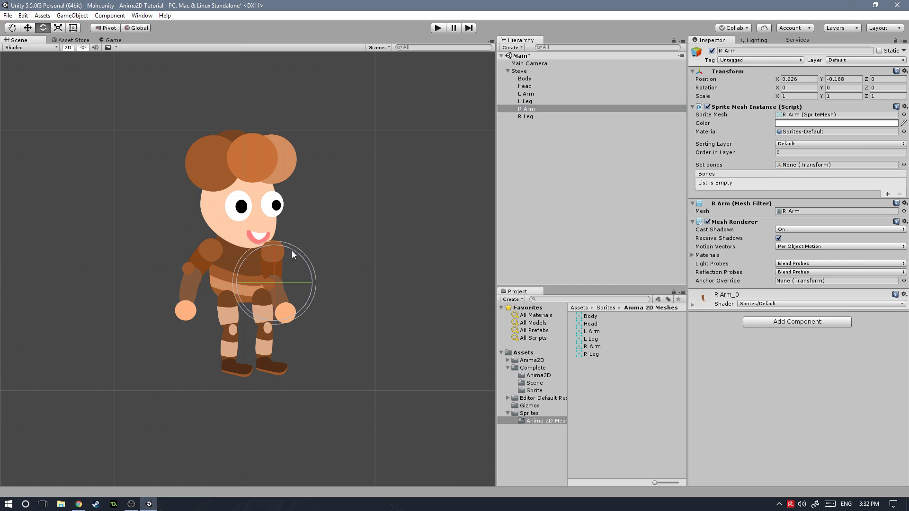
left_click_drag(292, 254, 288, 275)
left_click(32, 27)
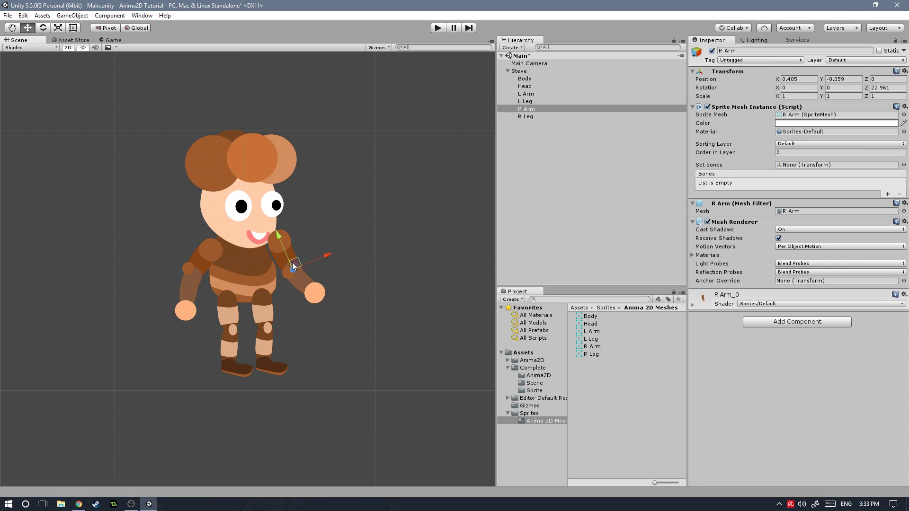
left_click_drag(293, 263, 288, 273)
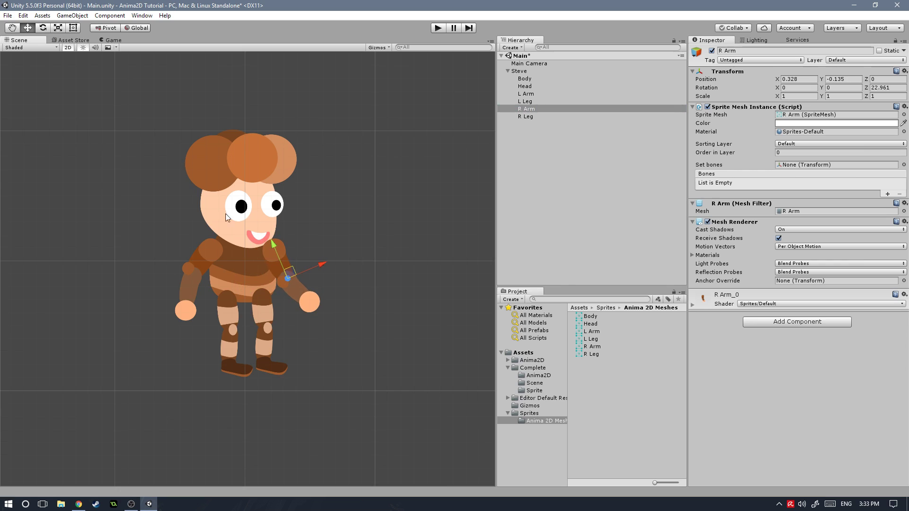
Nudge the left arm, right arm and head into final position, then save the scene
left_click(212, 257)
left_click_drag(204, 282, 209, 279)
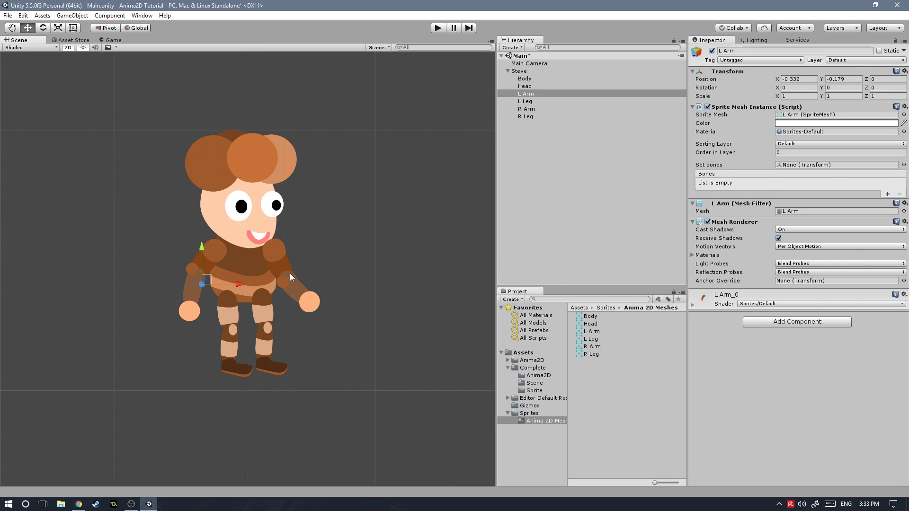
left_click(289, 277)
left_click_drag(294, 275, 294, 277)
left_click(206, 271)
left_click_drag(206, 282, 205, 283)
left_click(276, 255)
left_click_drag(292, 273, 292, 277)
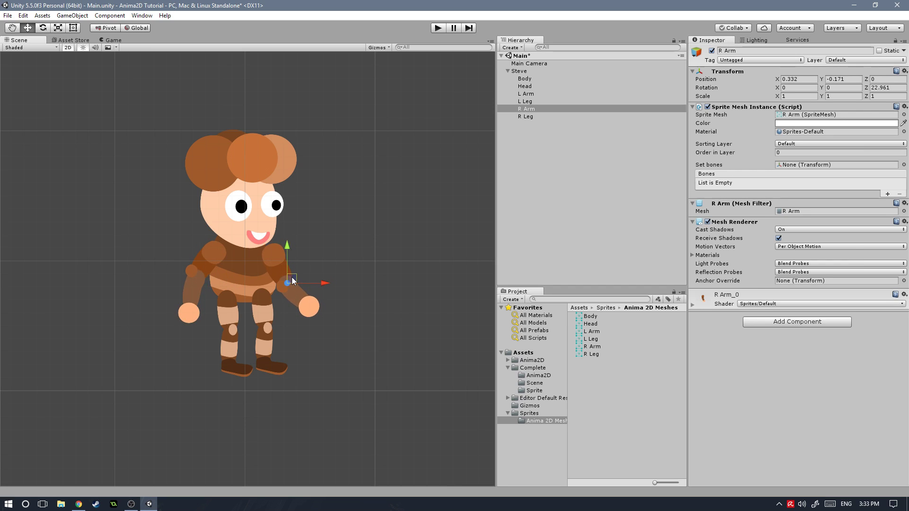
left_click(232, 184)
left_click_drag(251, 189, 249, 180)
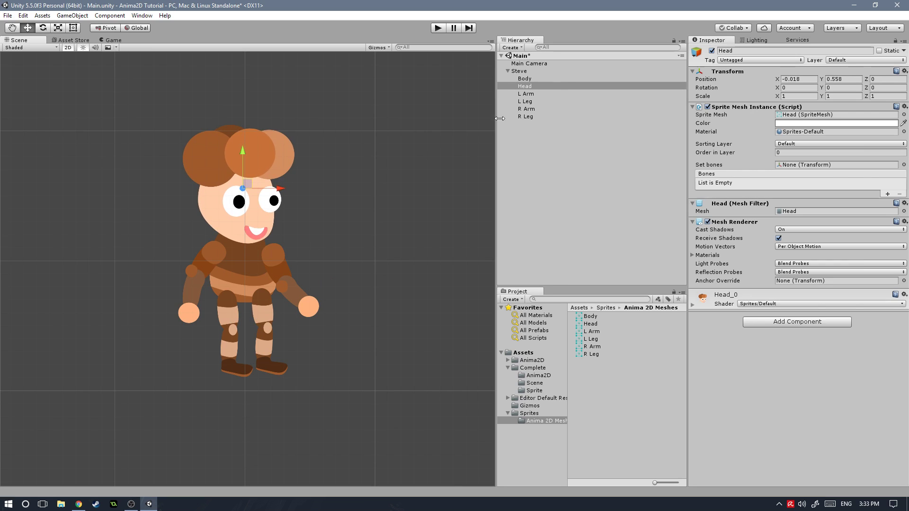
key("ctrl+s")
Open the Head's Sorting Layer list and go to Add Sorting Layer settings
left_click(807, 143)
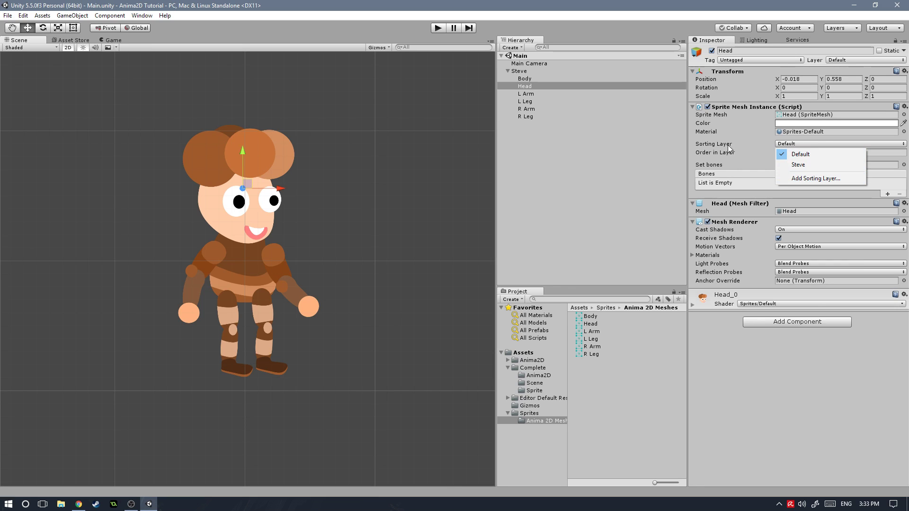
left_click(623, 159)
left_click(525, 86)
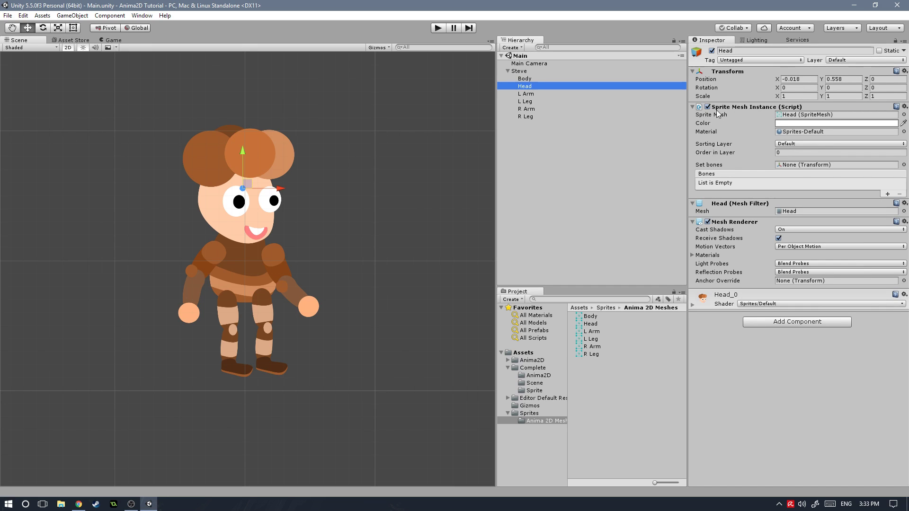
left_click(800, 144)
left_click(808, 181)
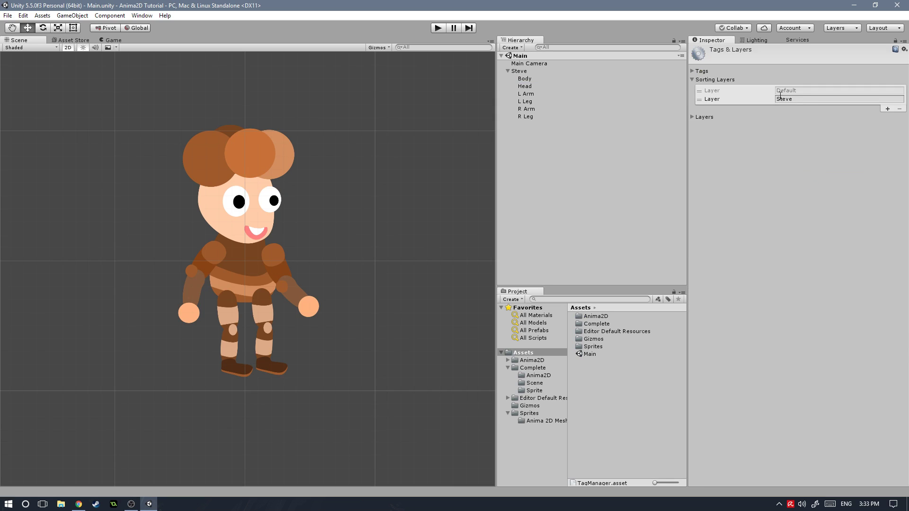
Add a sorting layer, then remove the extra Player layer, leaving Default and Steve
left_click(805, 99)
left_click(887, 108)
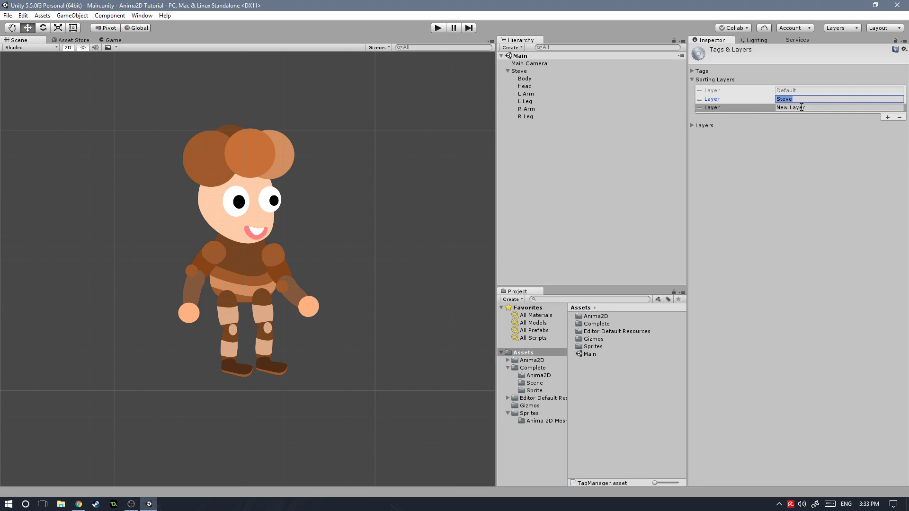
left_click(801, 108)
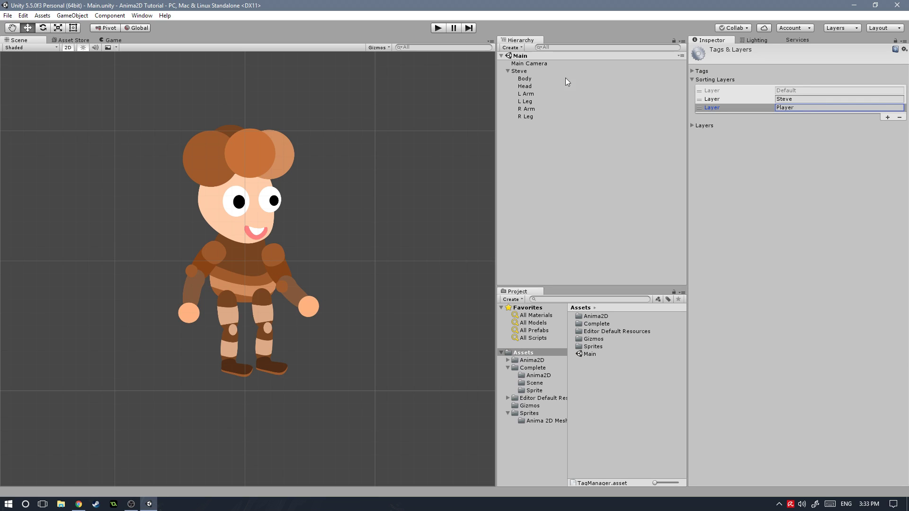
left_click(722, 101)
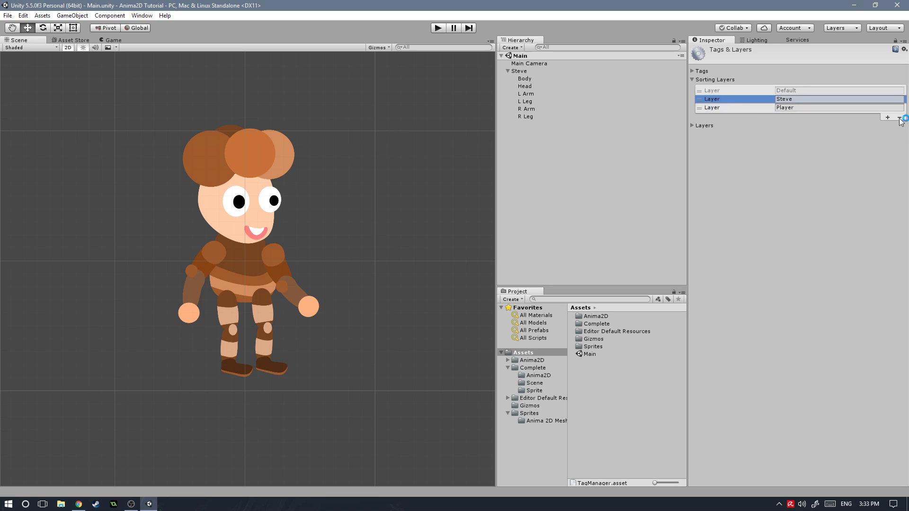
left_click(740, 108)
left_click(900, 118)
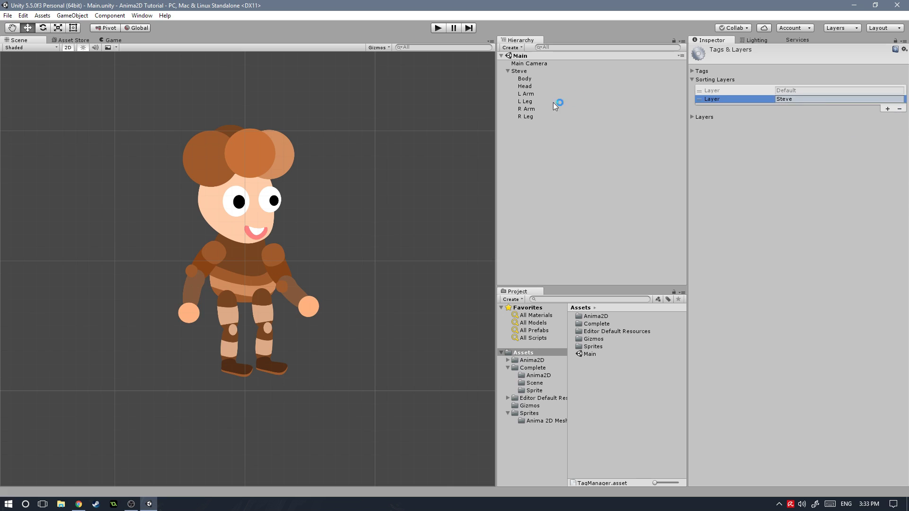
left_click(524, 79)
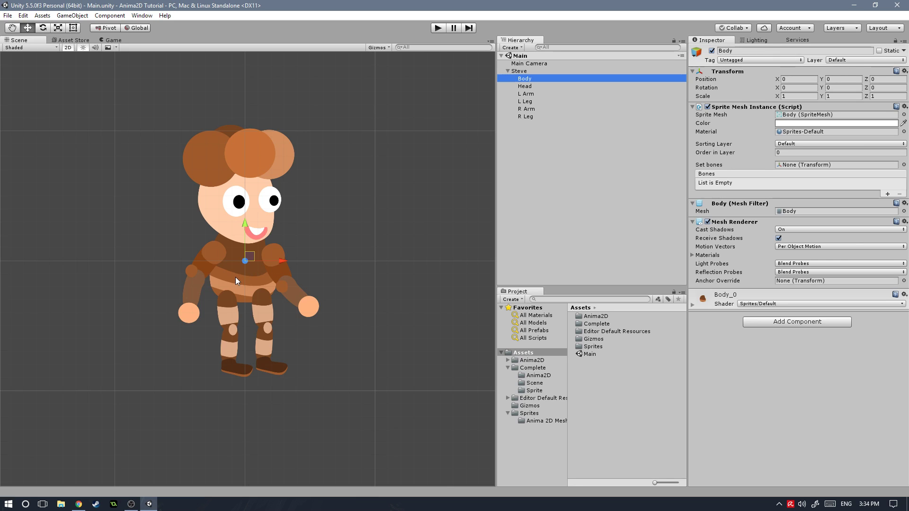
Set the Body part's Order in Layer to 1
left_click(532, 85)
left_click(530, 94)
left_click(559, 79)
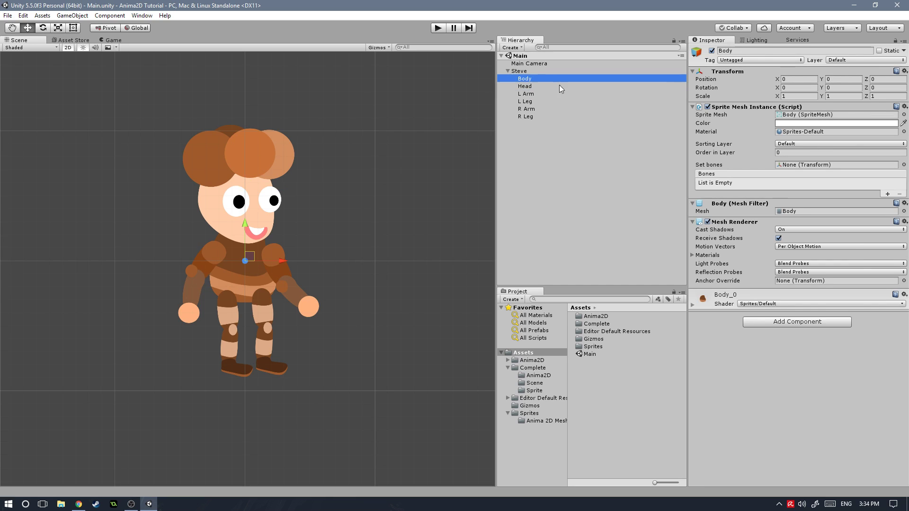
left_click(801, 153)
type("1")
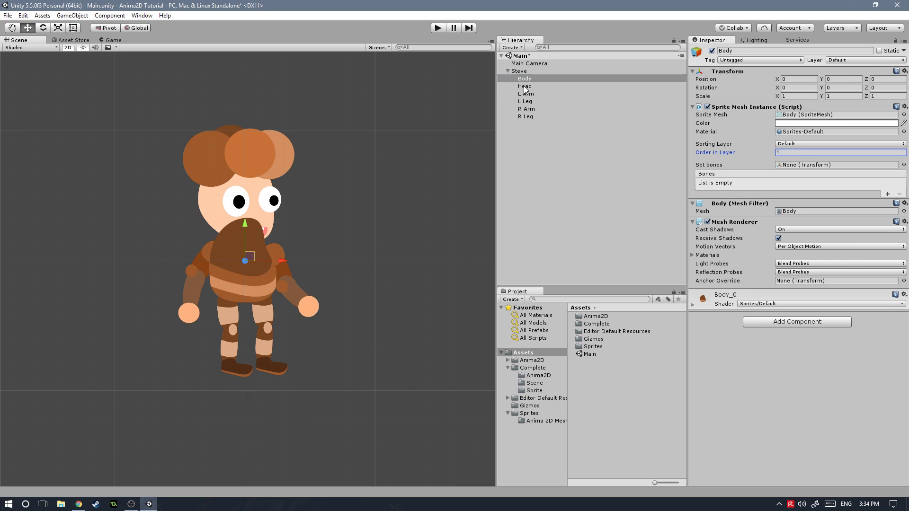
Select all six Steve parts and put them on the Steve sorting layer
left_click(525, 86)
left_click(525, 79)
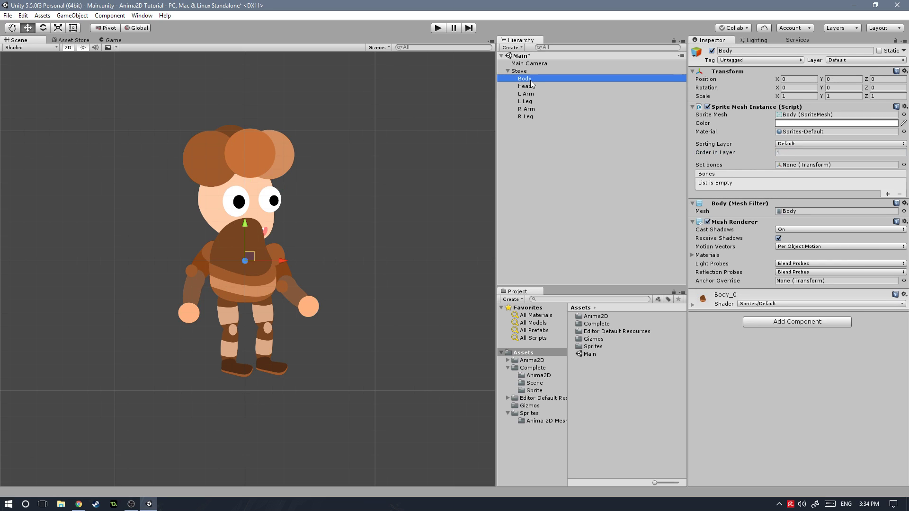
left_click(525, 117, "shift")
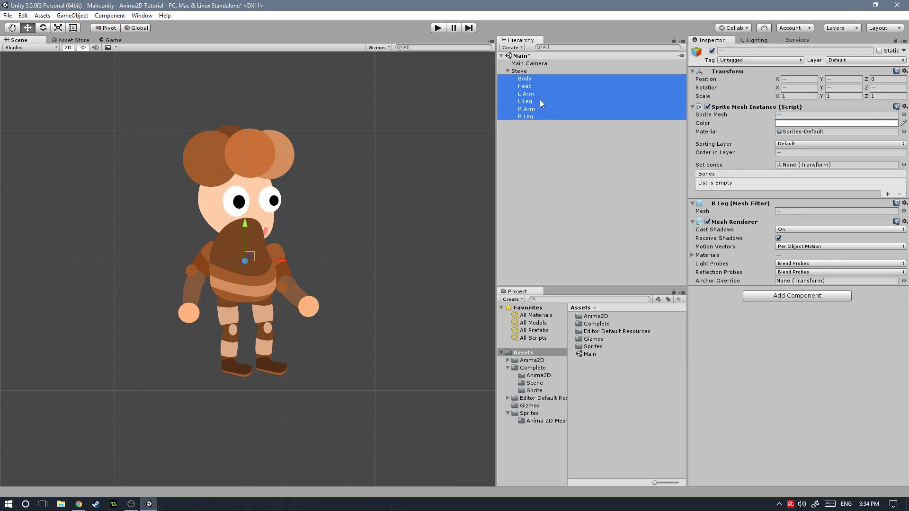
left_click(801, 142)
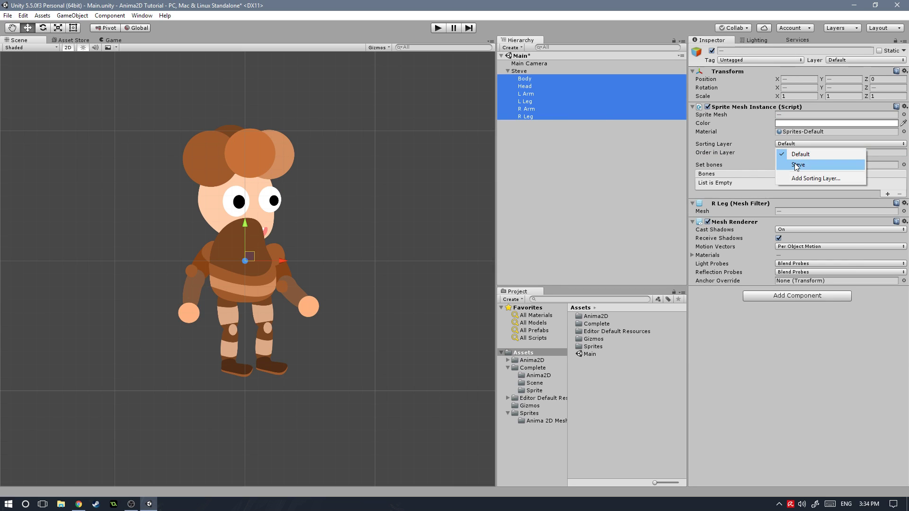
left_click(795, 164)
Set the Head part's Order in Layer to 2
left_click(526, 86)
left_click(526, 78)
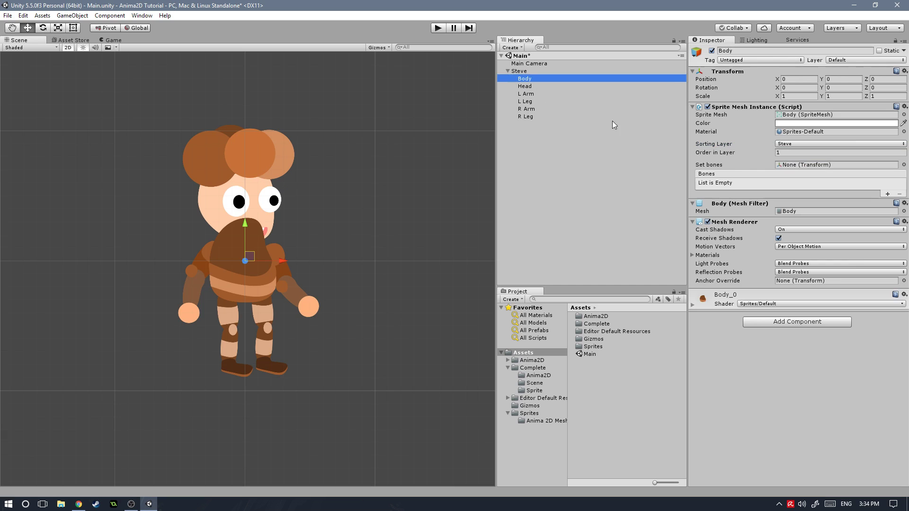
key("Down")
left_click(790, 152)
type("2")
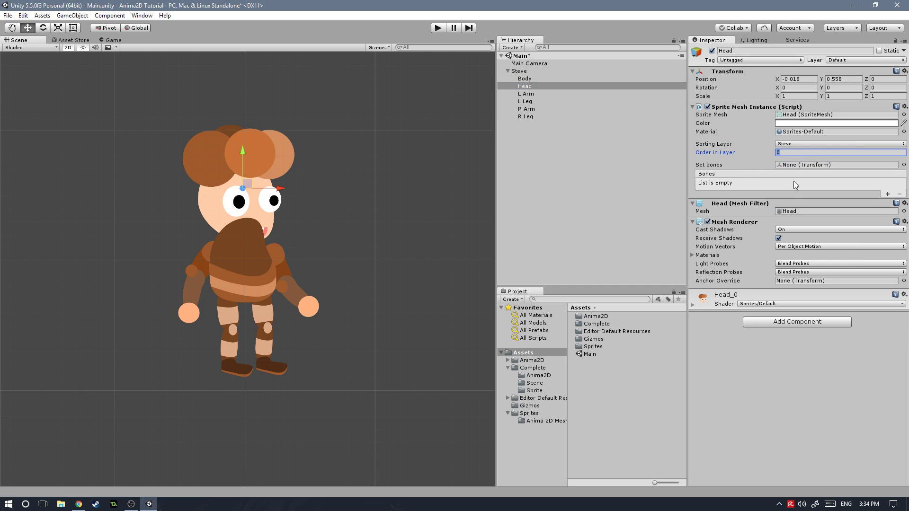
Set L Leg's Order in Layer to 3, check the remaining parts, and clear the selection
left_click(530, 94)
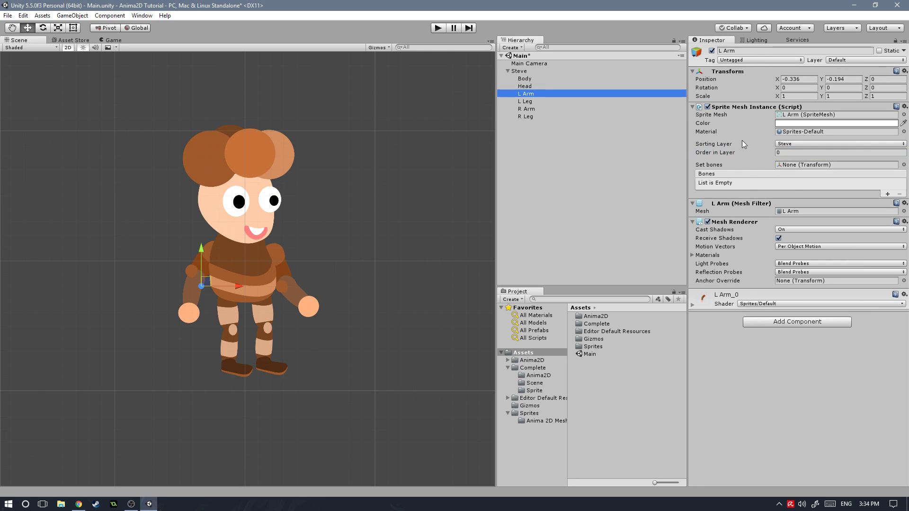
left_click(789, 152)
left_click(525, 101)
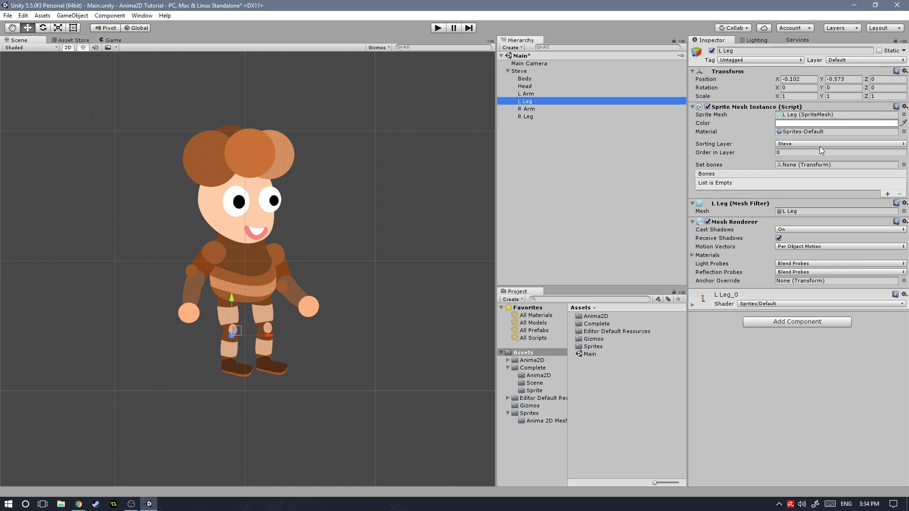
left_click(787, 152)
type("3")
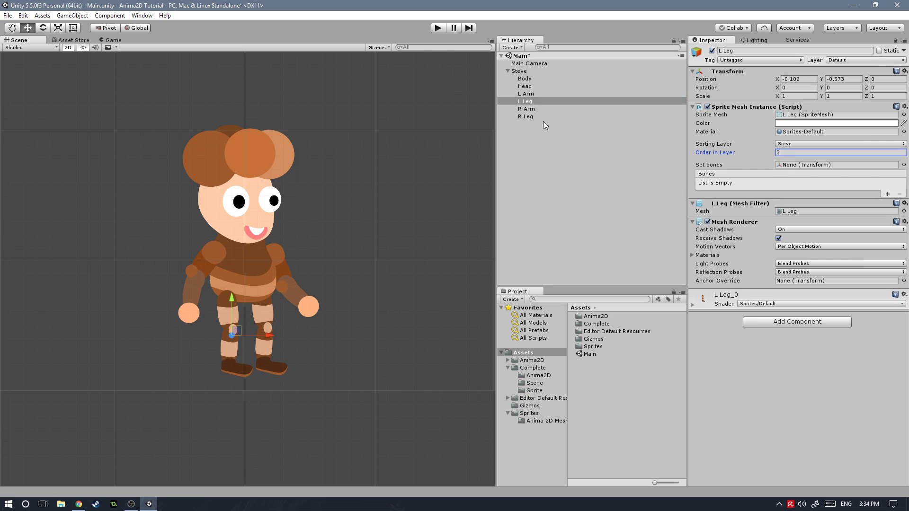
left_click(528, 110)
left_click(527, 117)
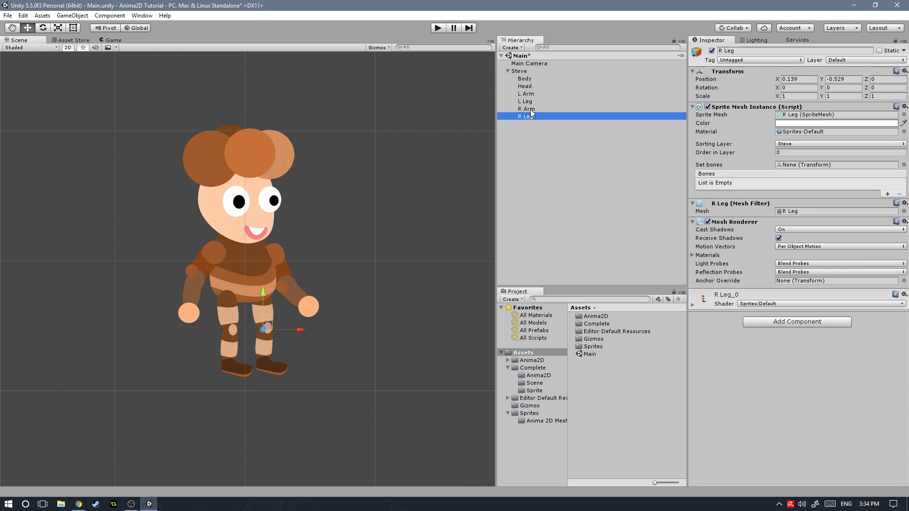
left_click(298, 273)
left_click(294, 278)
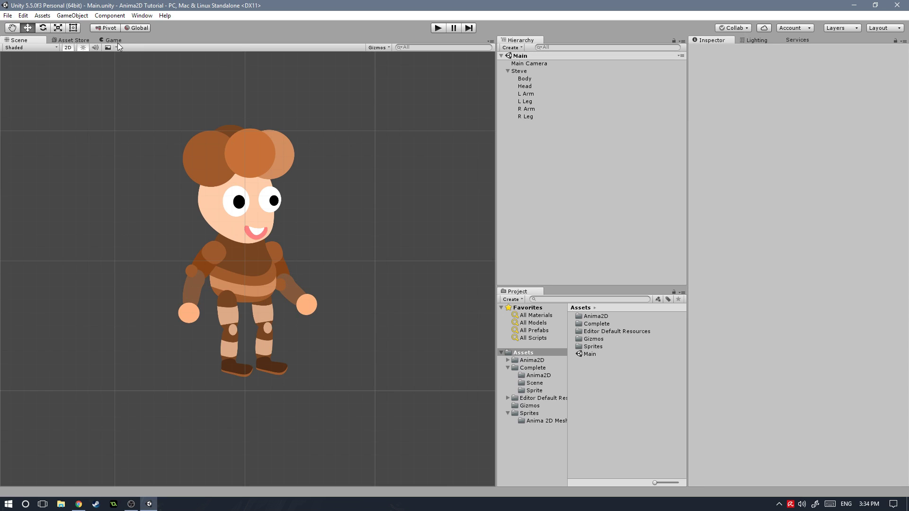
left_click(521, 80)
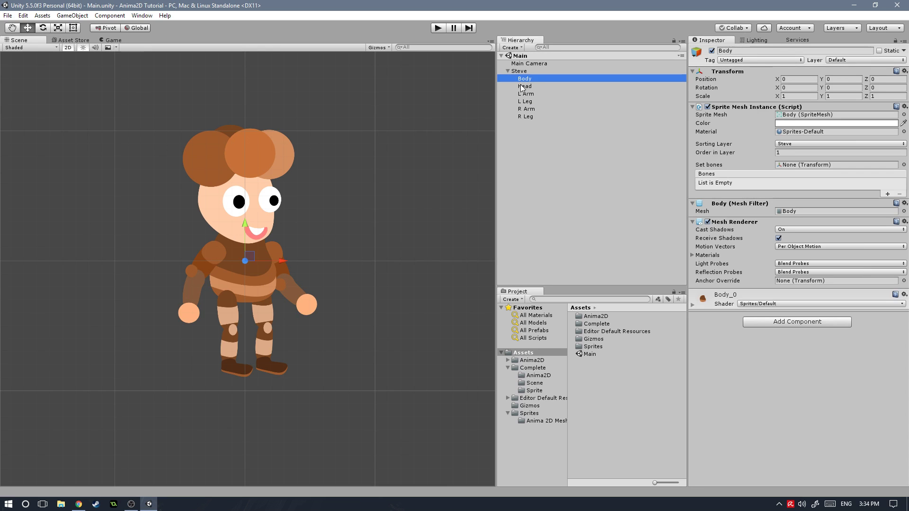
left_click(523, 85)
left_click(531, 95)
left_click(531, 101)
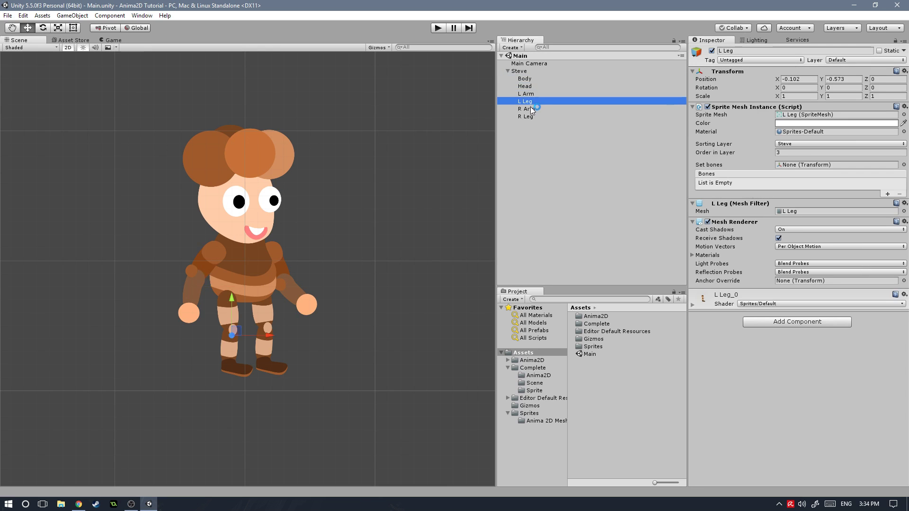
left_click(530, 109)
left_click(526, 117)
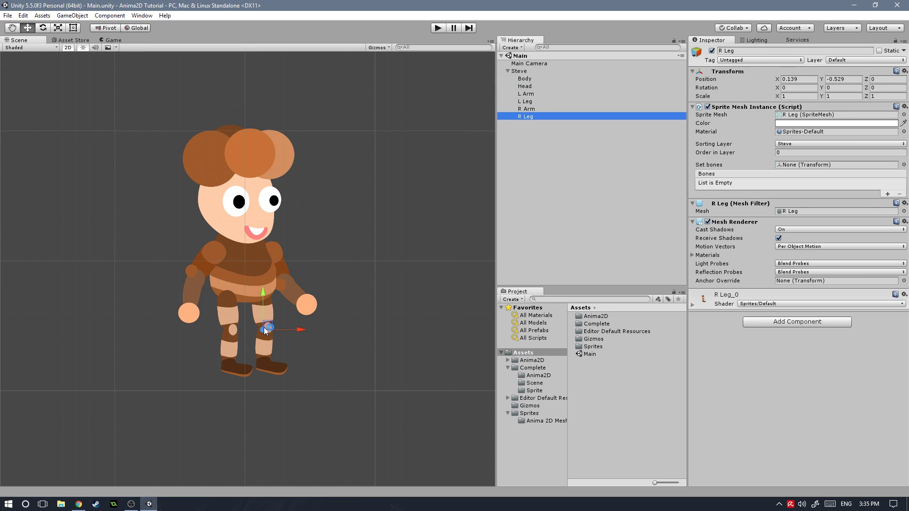